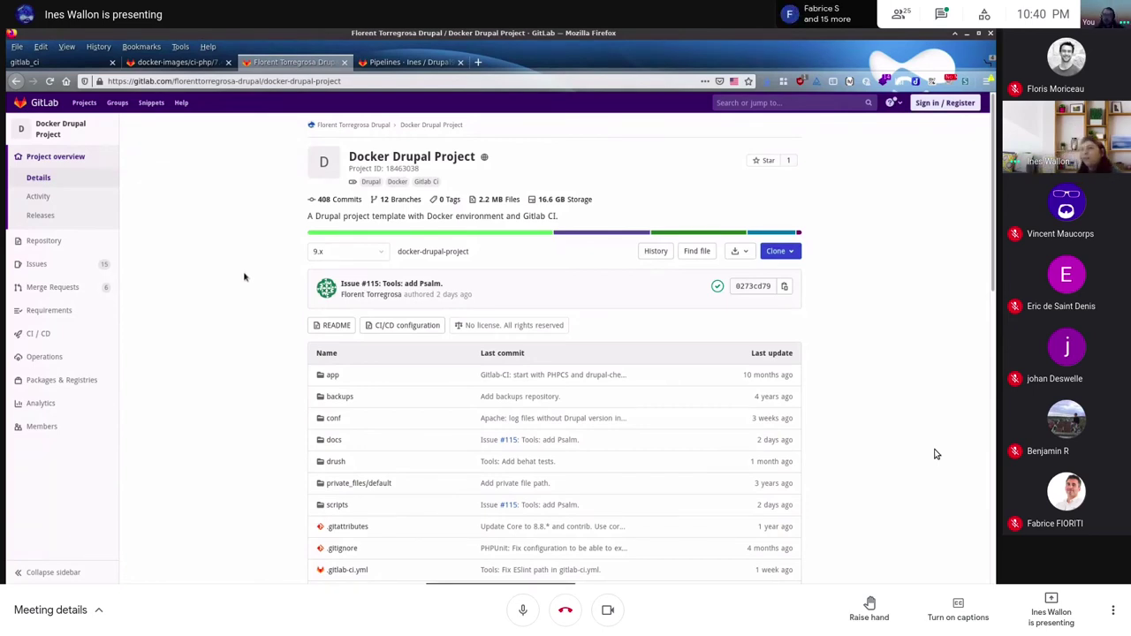
# Step: Open the pipeline of the latest 9.x commit, "Issue #115: Tools: add Psalm.", and examine its stages and jobs
pyautogui.scroll(-3, 245, 277)
pyautogui.scroll(1, 289, 225)
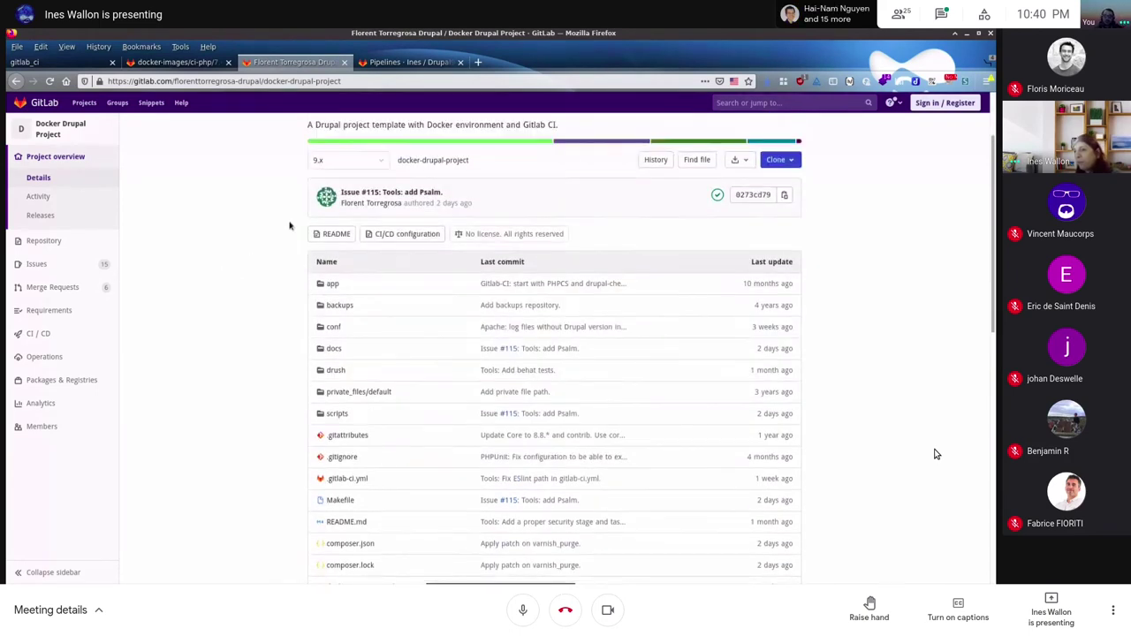
pyautogui.scroll(2, 289, 225)
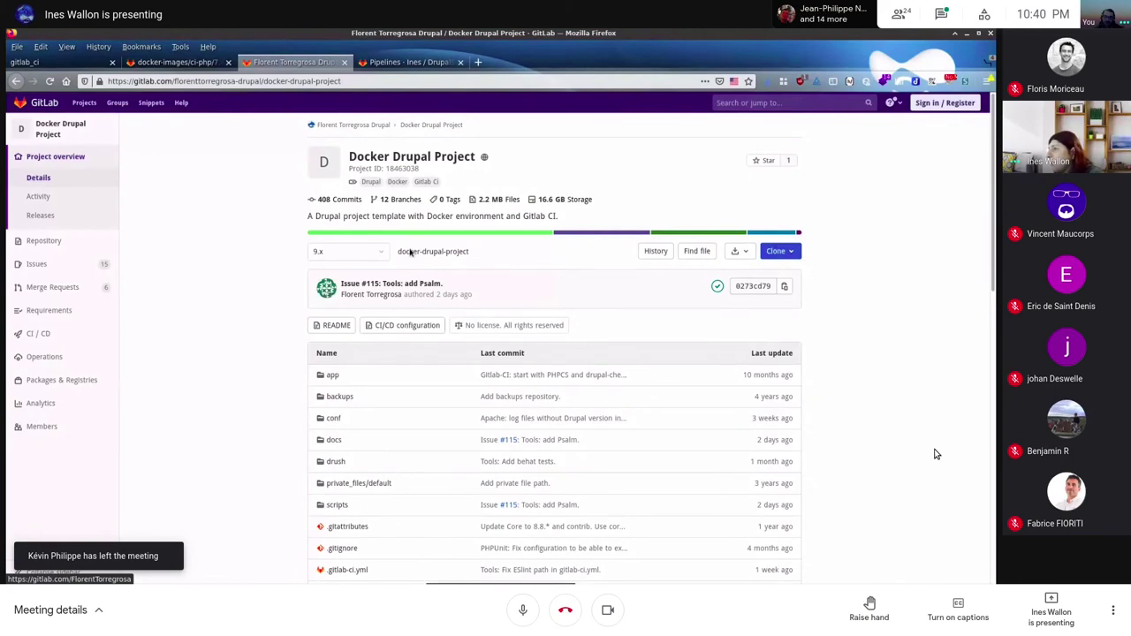
pyautogui.click(678, 289)
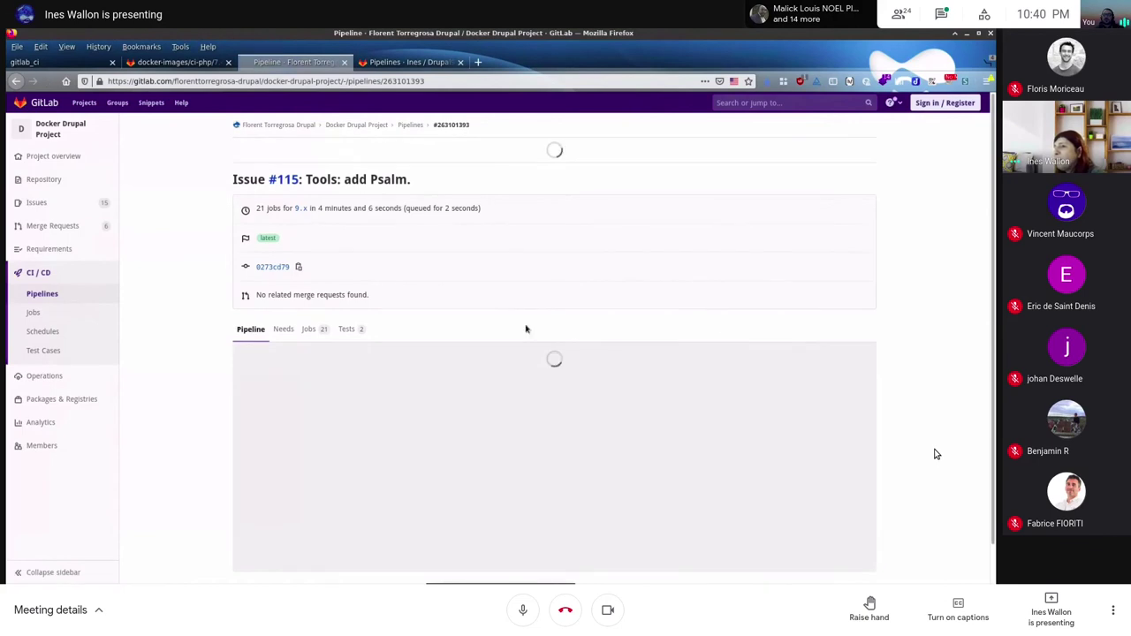
pyautogui.scroll(-3, 452, 361)
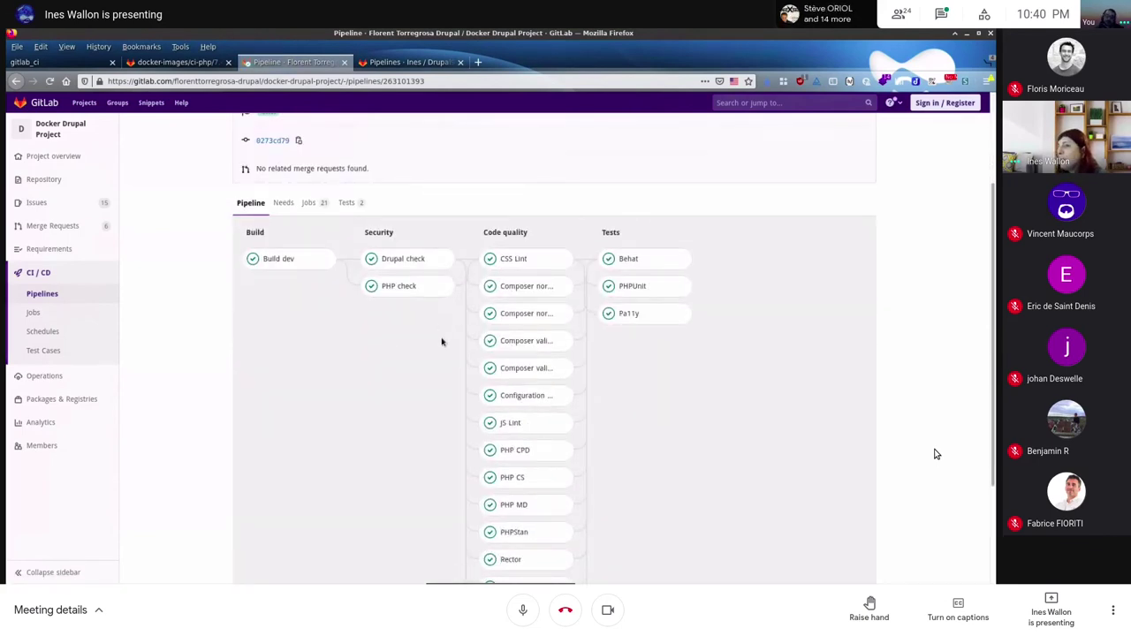
pyautogui.scroll(-3, 438, 338)
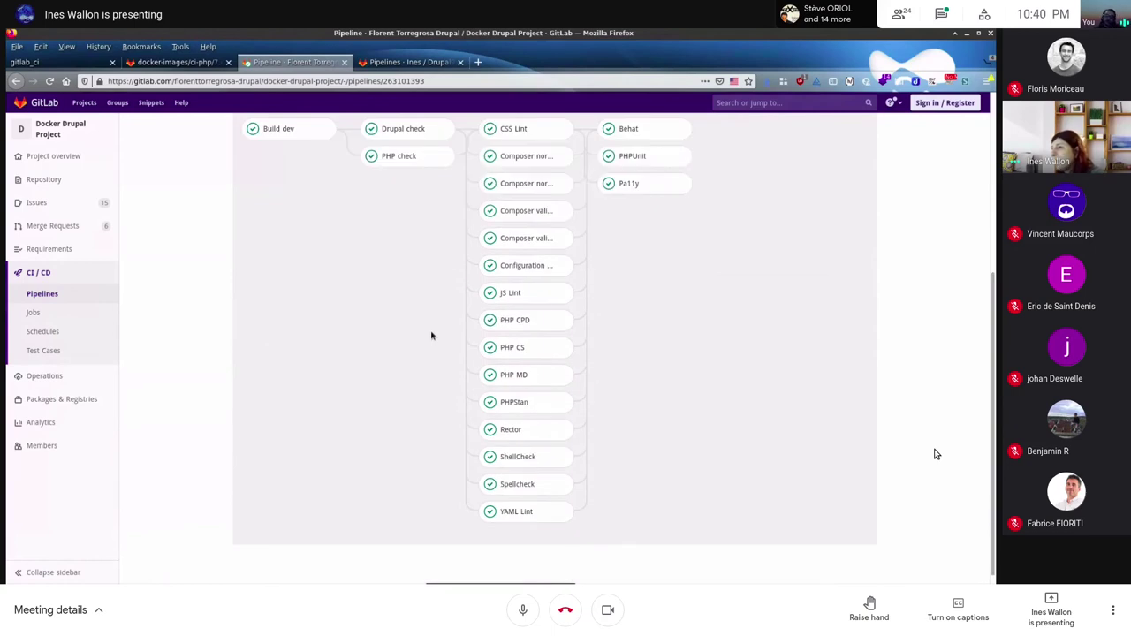
pyautogui.scroll(3, 431, 336)
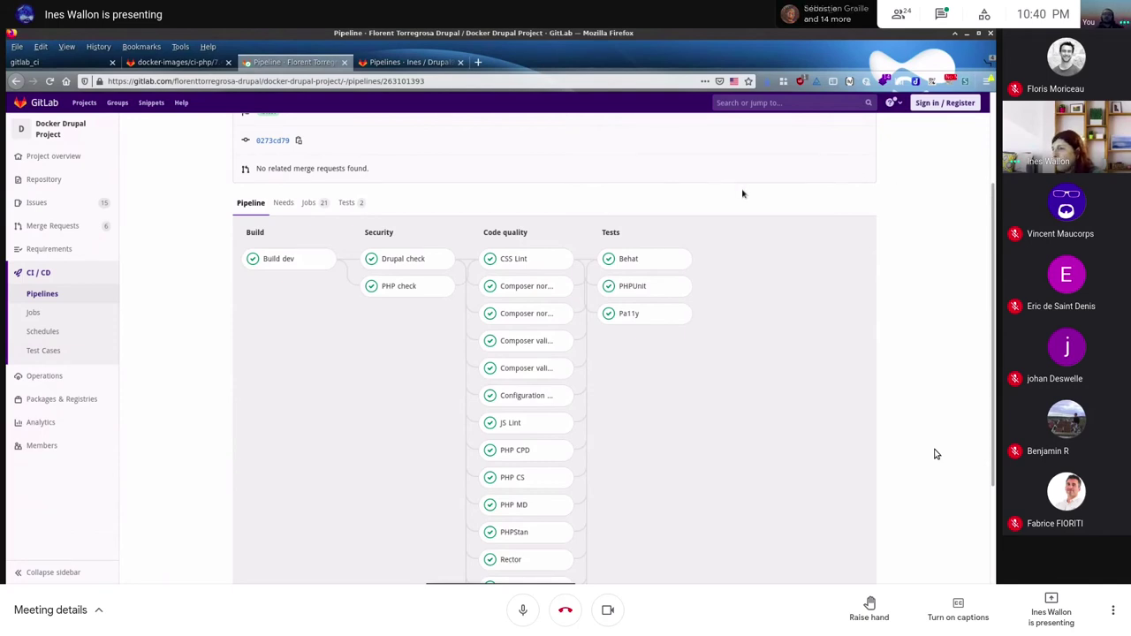
# Step: View the Behat job, return to its pipeline and open the pipeline's test report
pyautogui.click(649, 260)
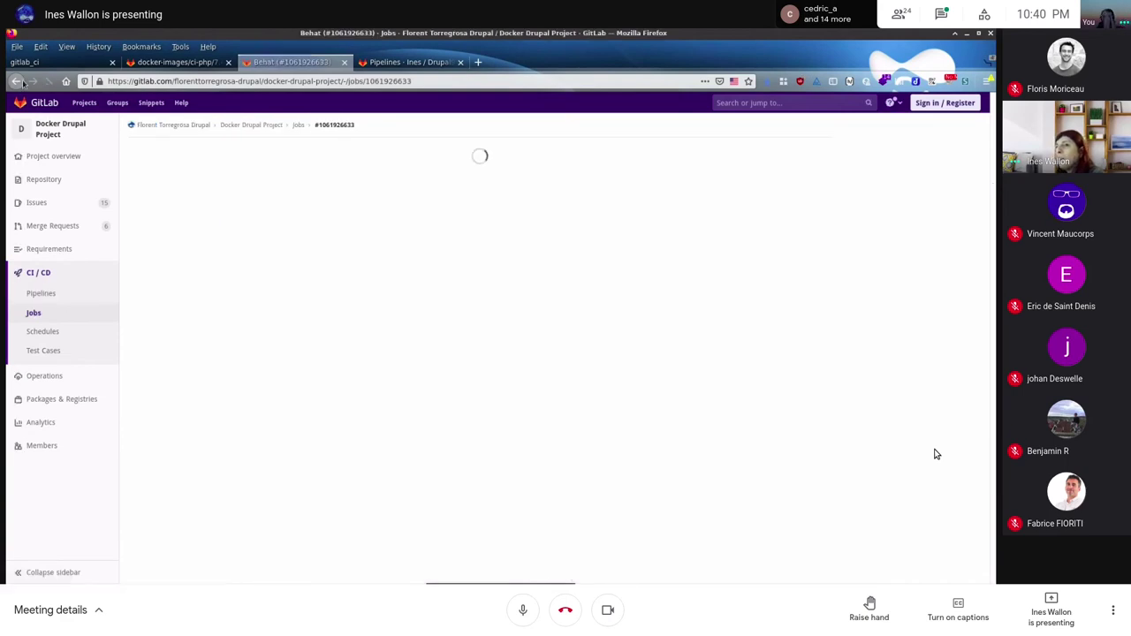
pyautogui.hotkey('alt', 'Left')
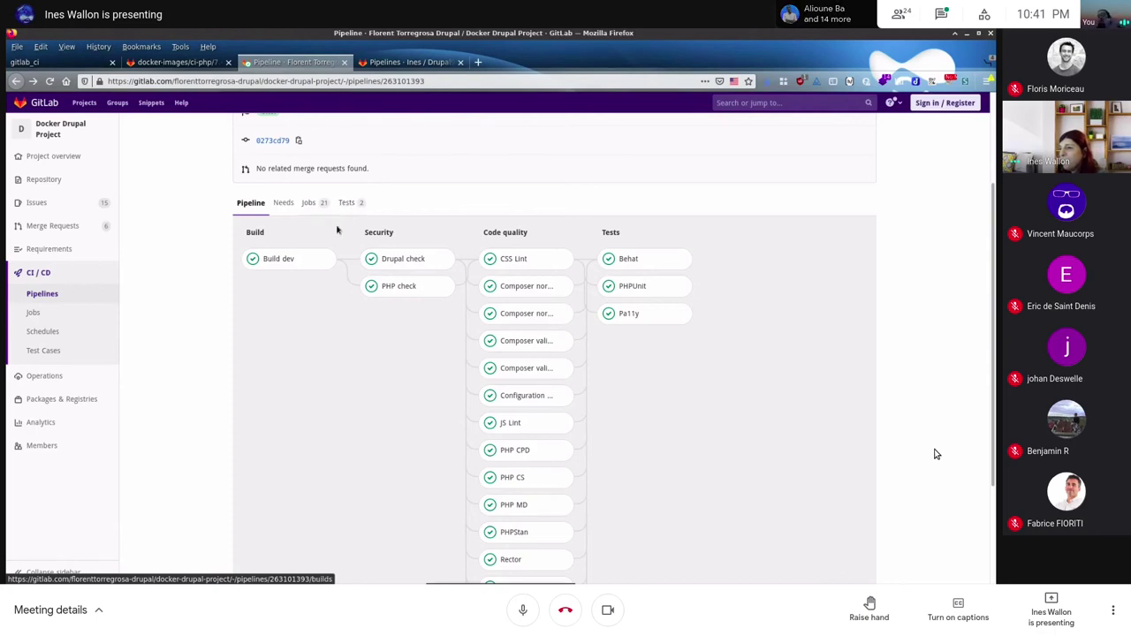
pyautogui.click(351, 203)
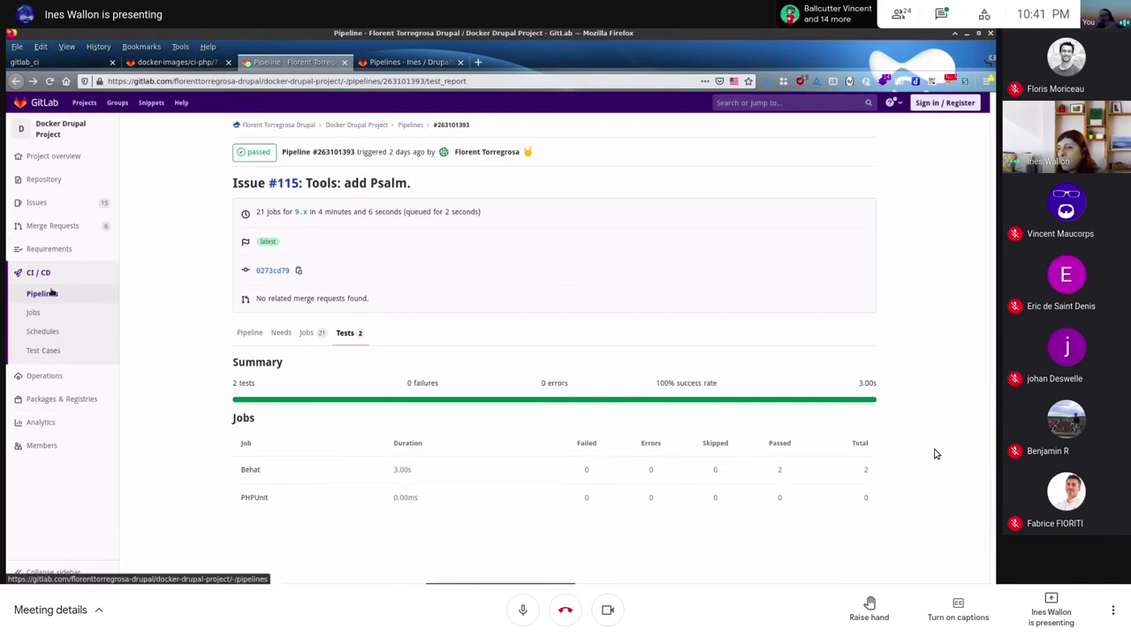
# Step: Open merge request !23 about CI on contrib projects sponsored by Smile, view its pipeline's test report and return to the merge request
pyautogui.click(67, 227)
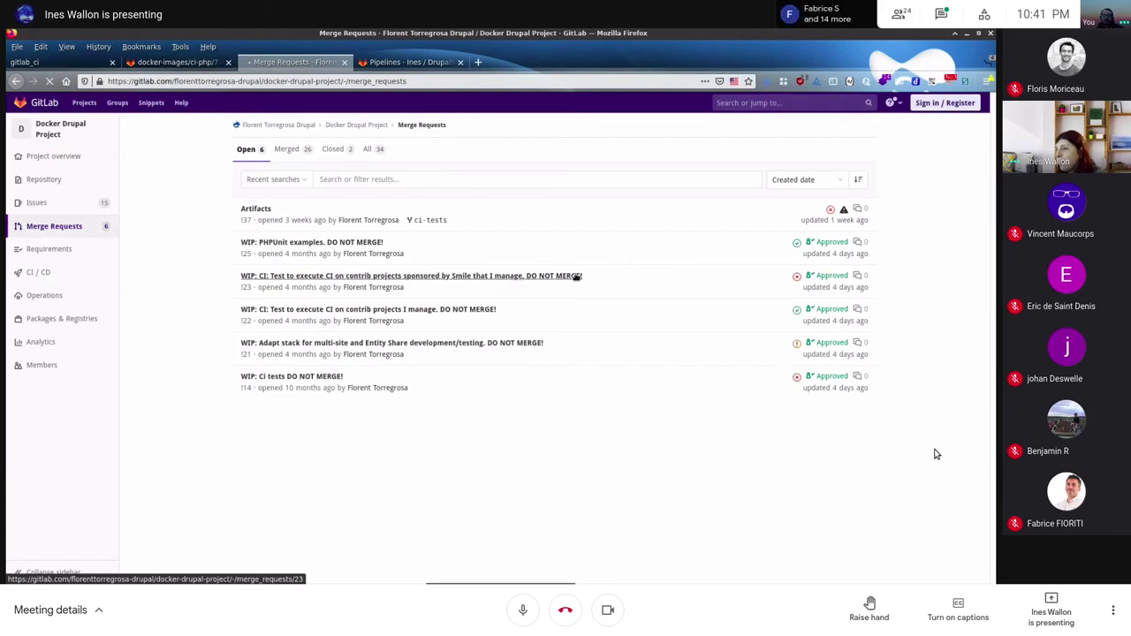
pyautogui.click(576, 276)
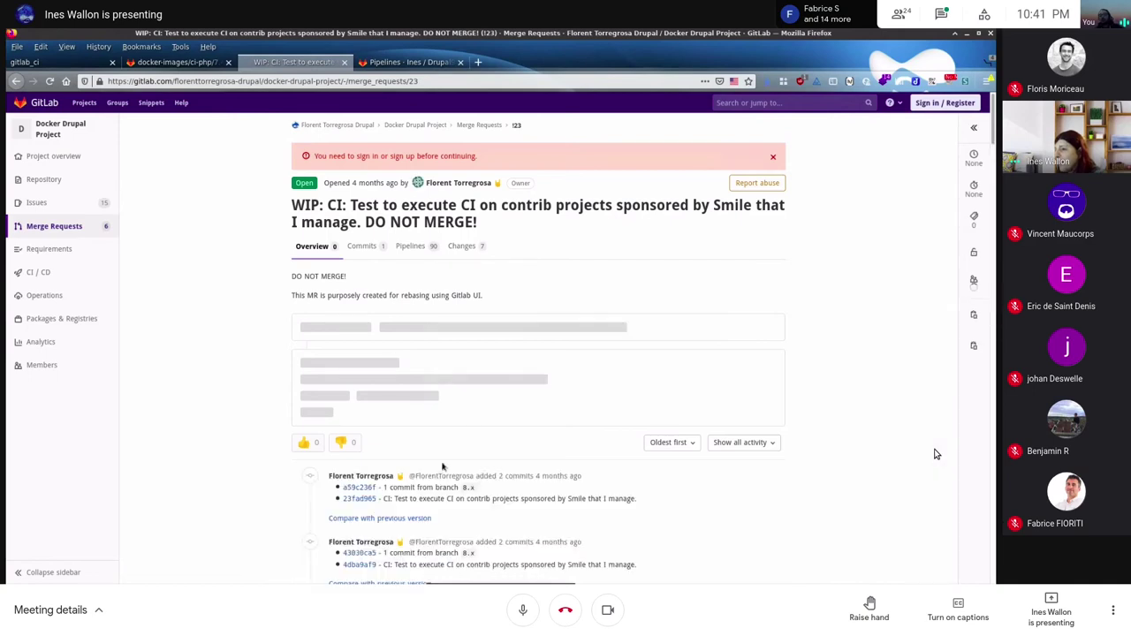
pyautogui.click(471, 384)
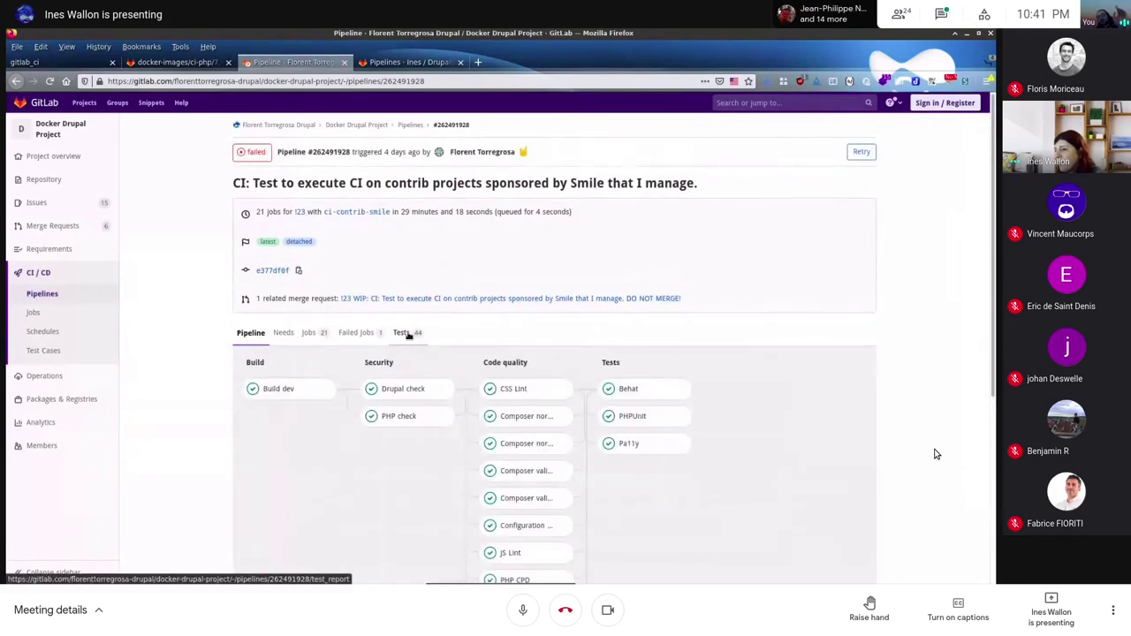
pyautogui.click(406, 332)
pyautogui.click(15, 80)
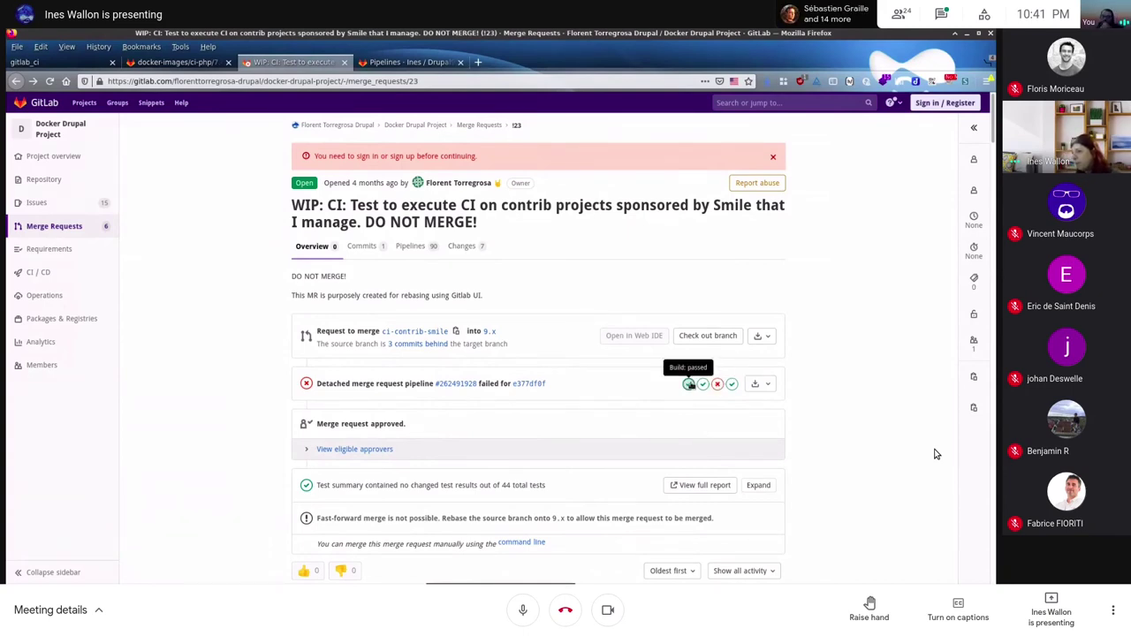
# Step: Review the test summary of the failed merge request pipeline, going back to merge request !23 through its related link
pyautogui.click(717, 384)
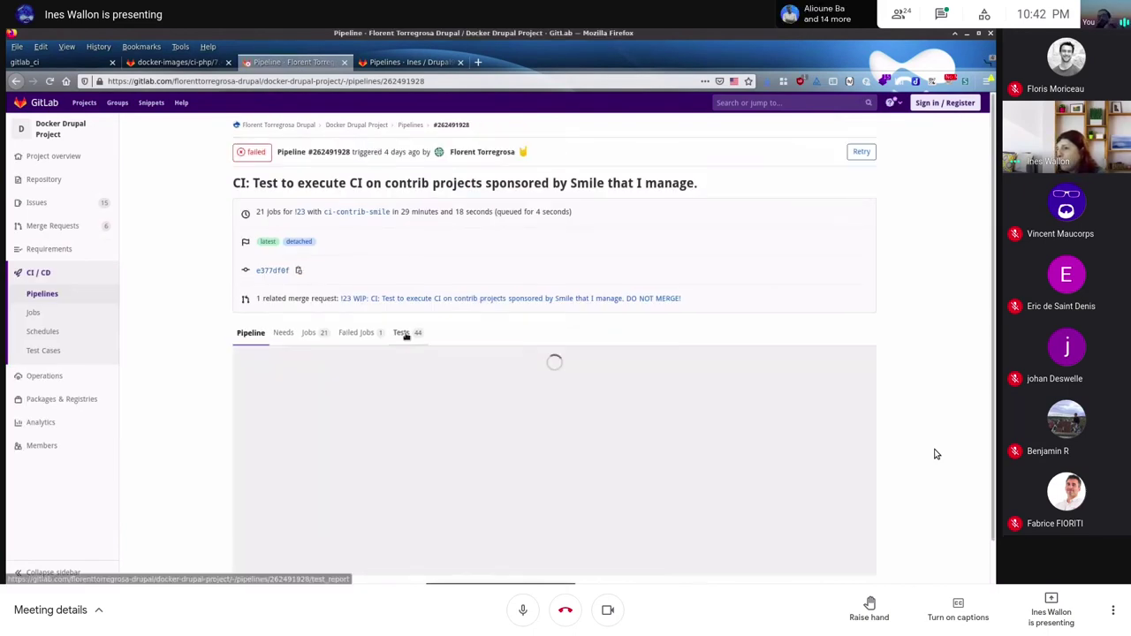
pyautogui.click(406, 334)
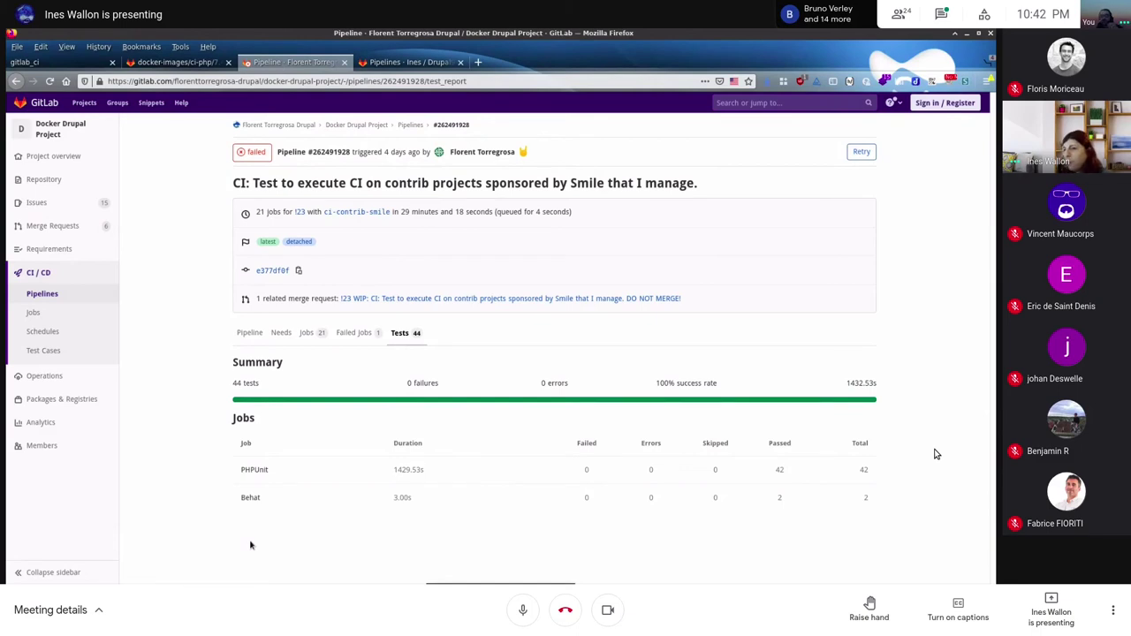
pyautogui.click(353, 298)
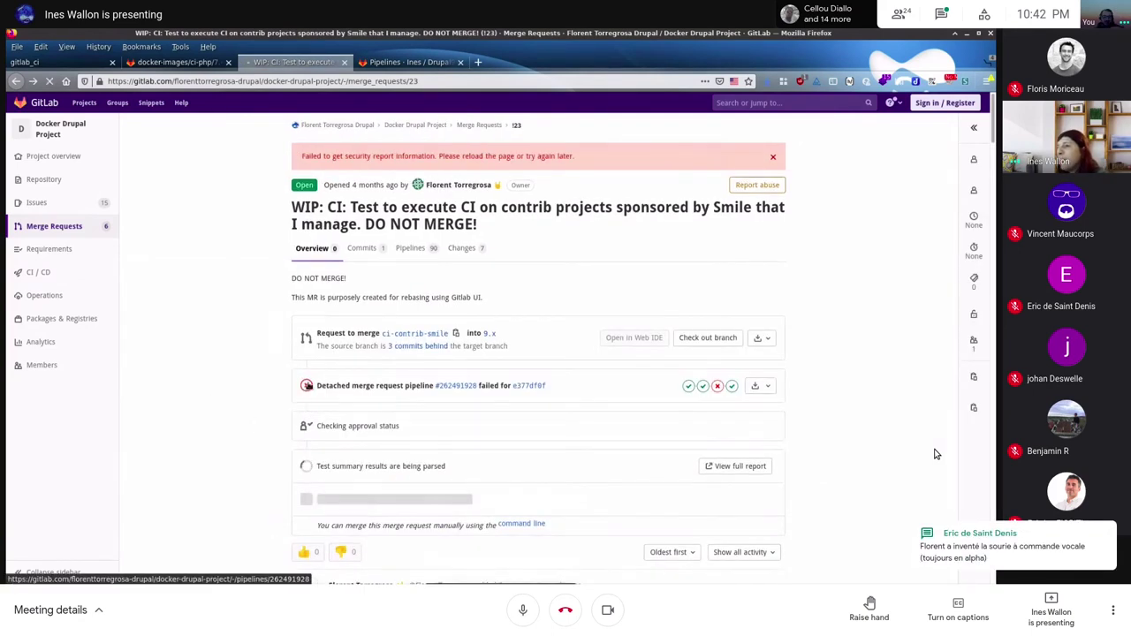
# Step: Reopen the pipeline from merge request !23 and list the individual PHPUnit tests in its test report
pyautogui.click(306, 385)
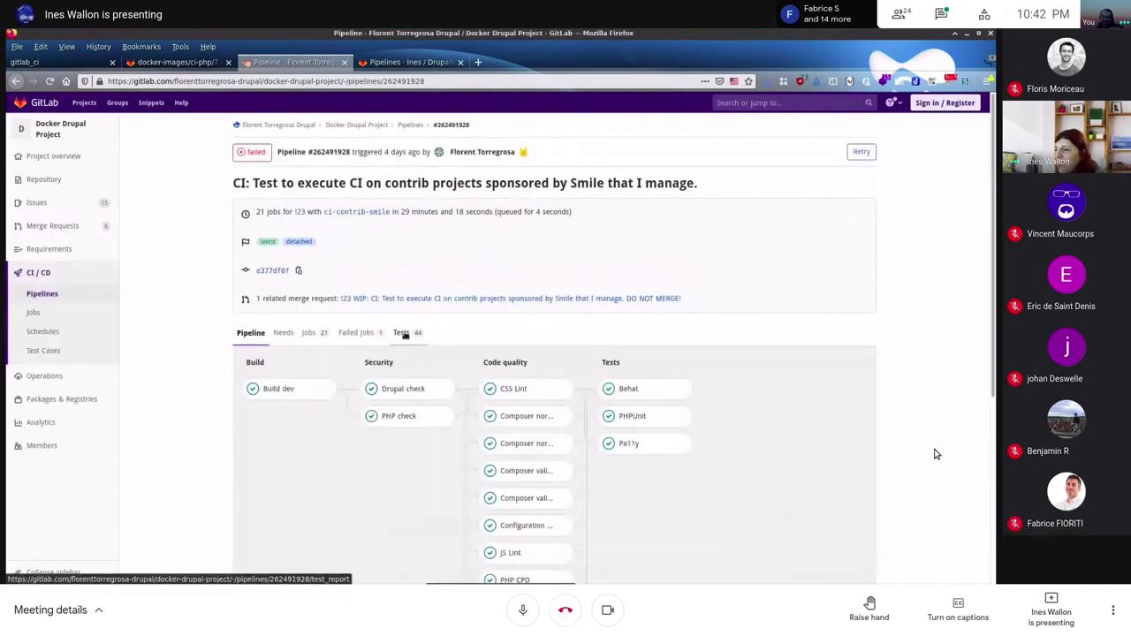
pyautogui.scroll(-3, 457, 461)
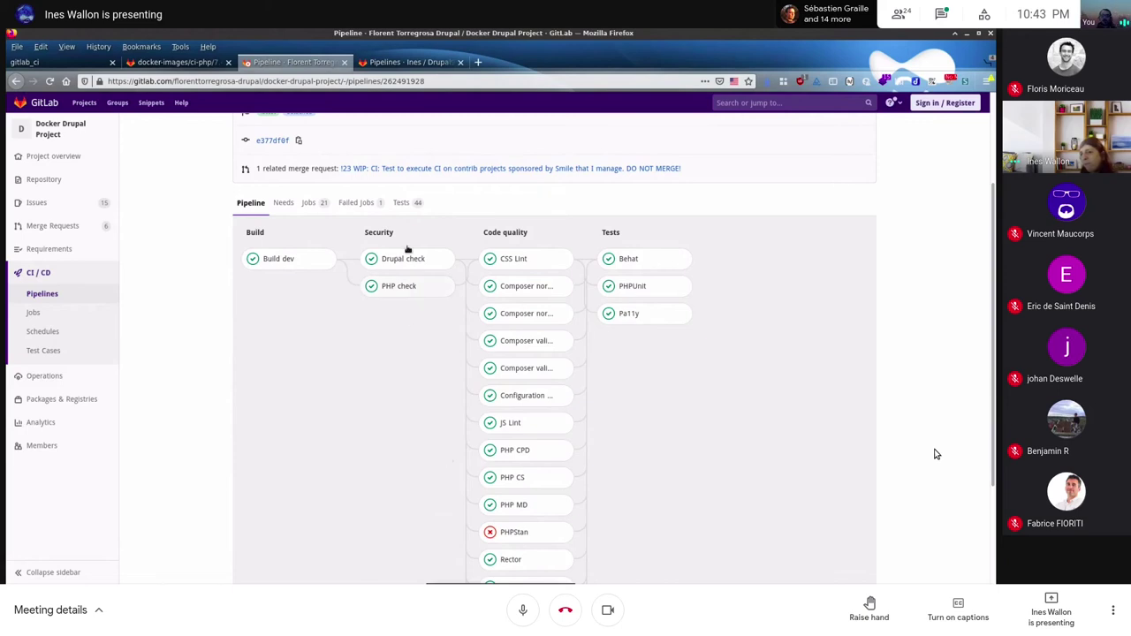
pyautogui.click(402, 203)
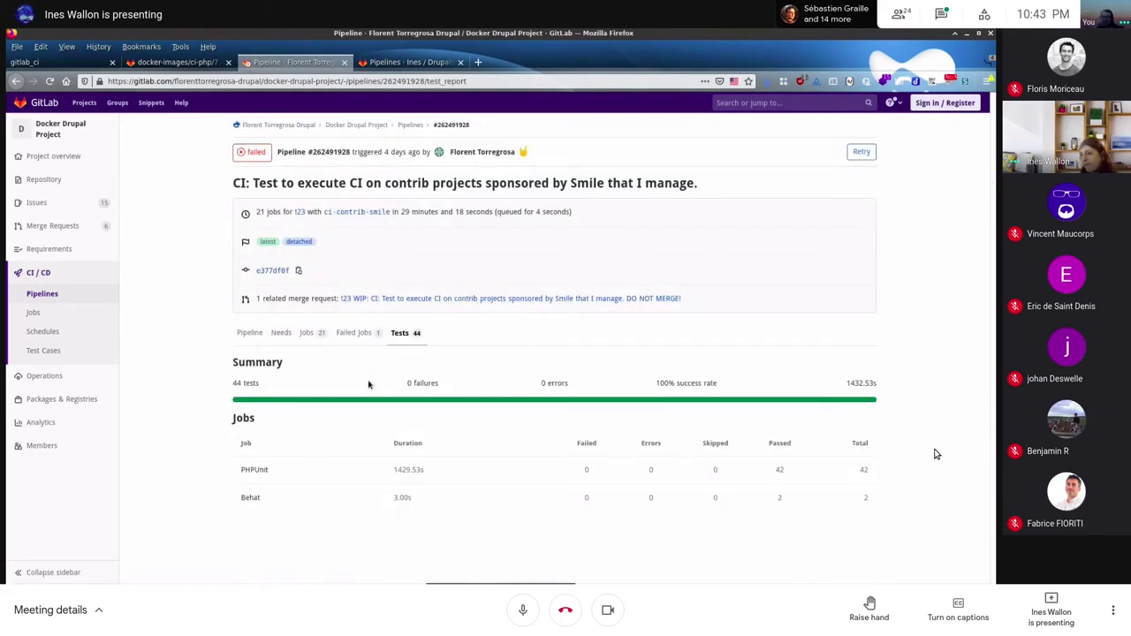
pyautogui.click(259, 472)
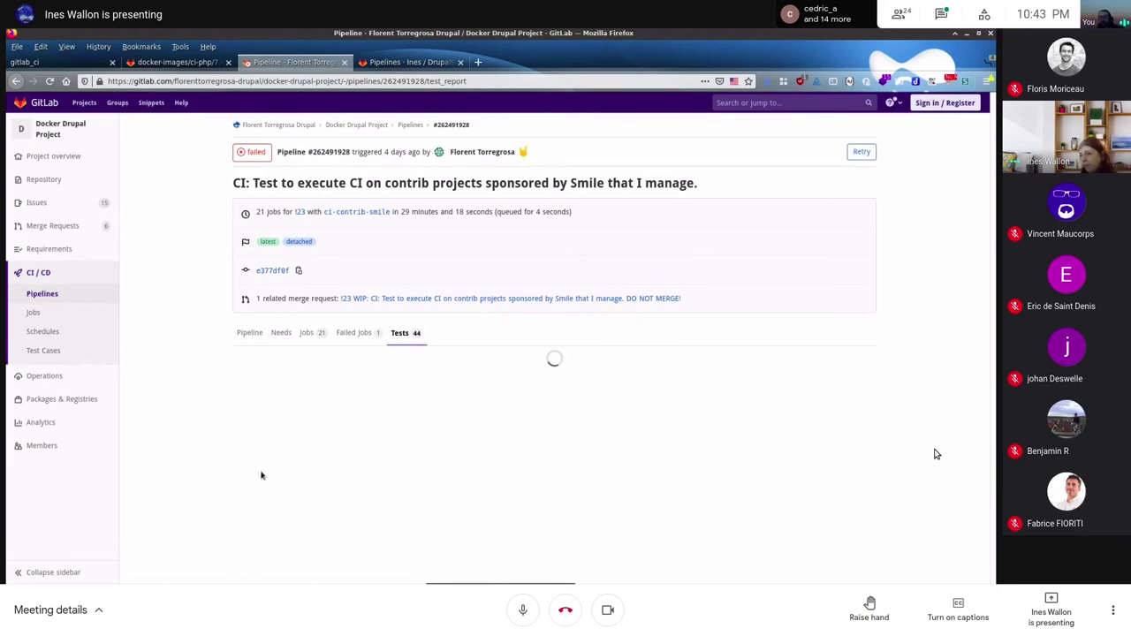
# Step: View the details of testBasicPull in the BasicFieldsTest suite, look through the PHPUnit tests and return to the test summary
pyautogui.scroll(-5, 526, 471)
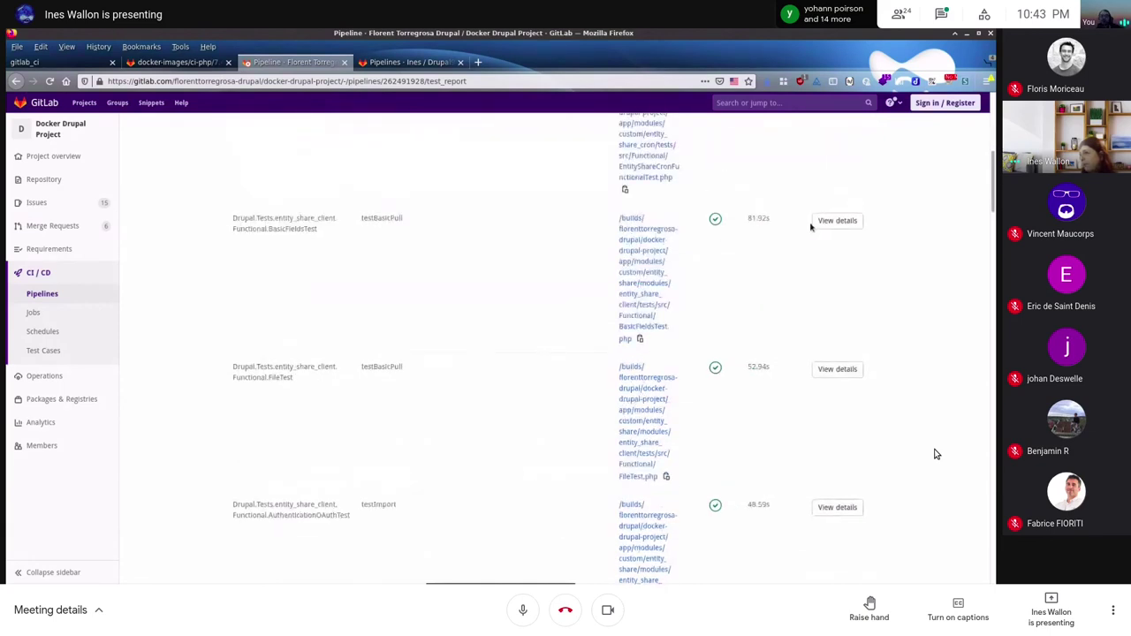
pyautogui.click(825, 222)
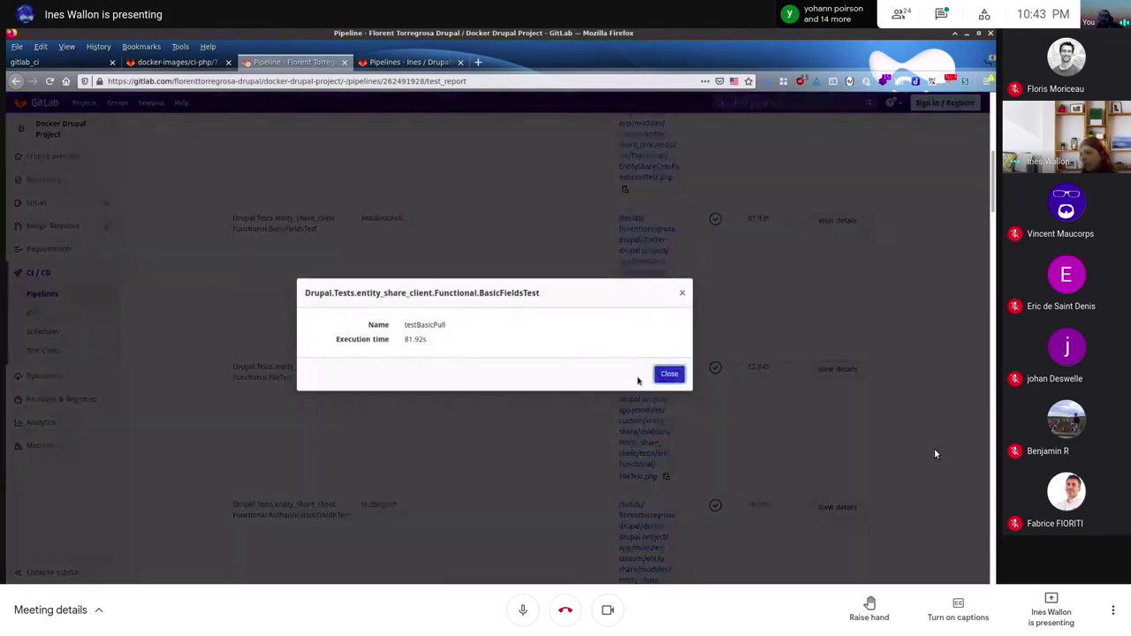
pyautogui.click(669, 374)
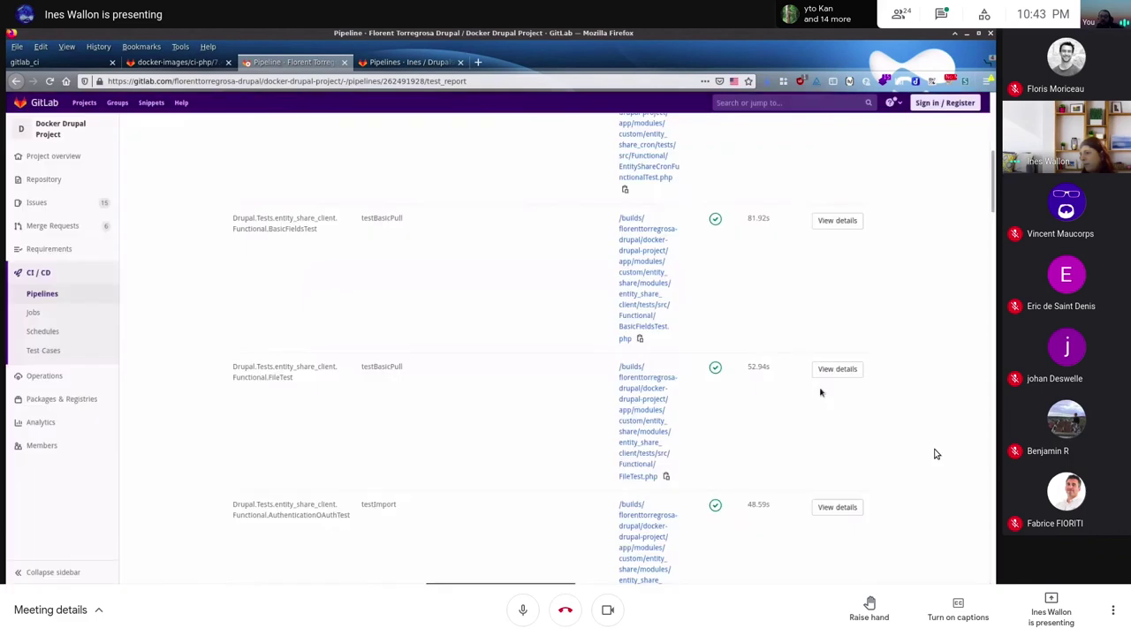
pyautogui.scroll(-10, 820, 508)
pyautogui.scroll(10, 820, 520)
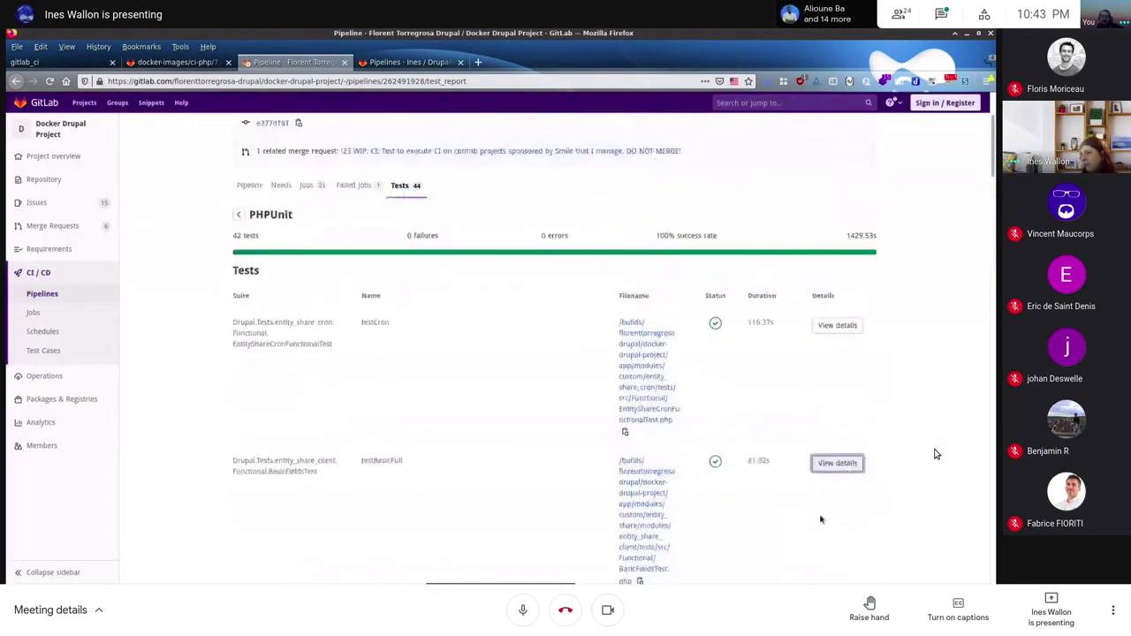
pyautogui.scroll(3, 820, 520)
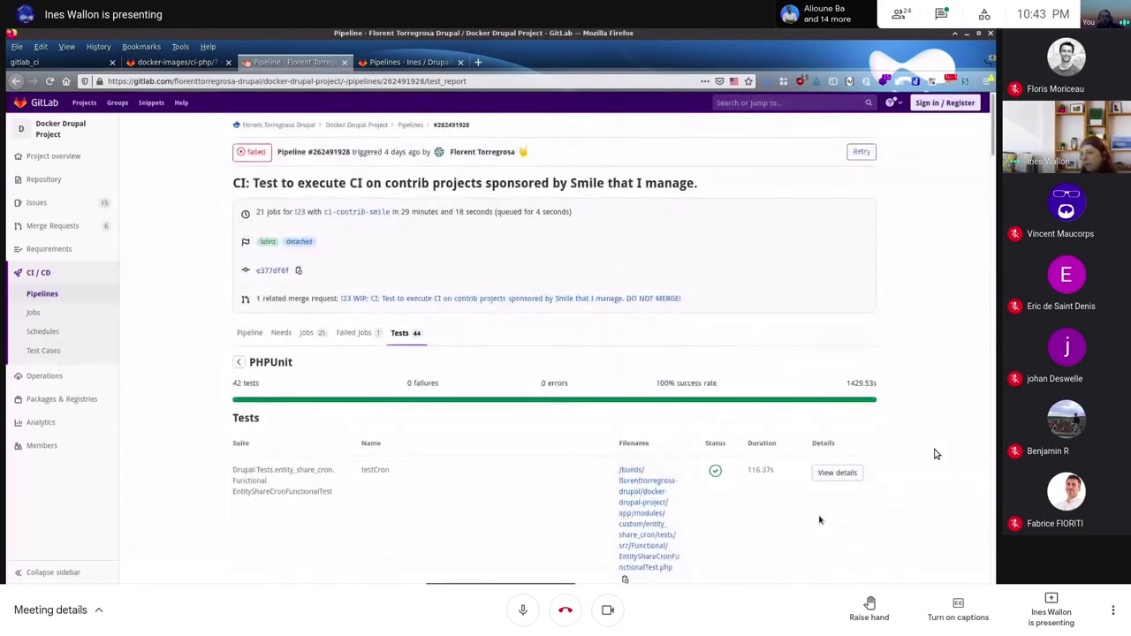
pyautogui.click(239, 362)
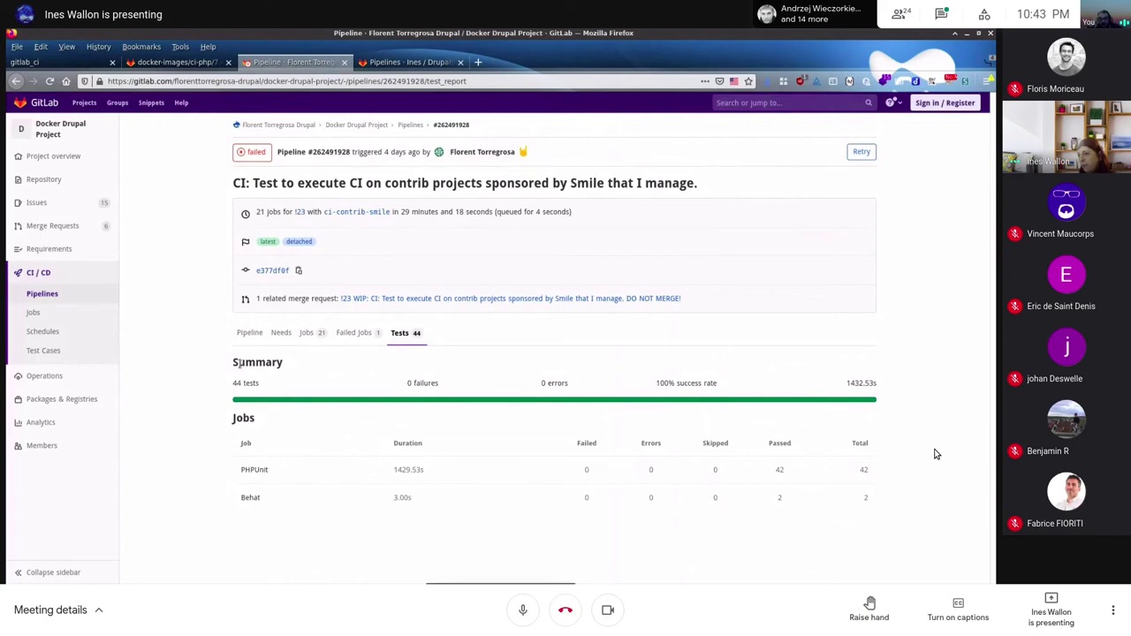
# Step: Examine the pipeline's Needs graph to see how the jobs depend on Build dev
pyautogui.click(245, 337)
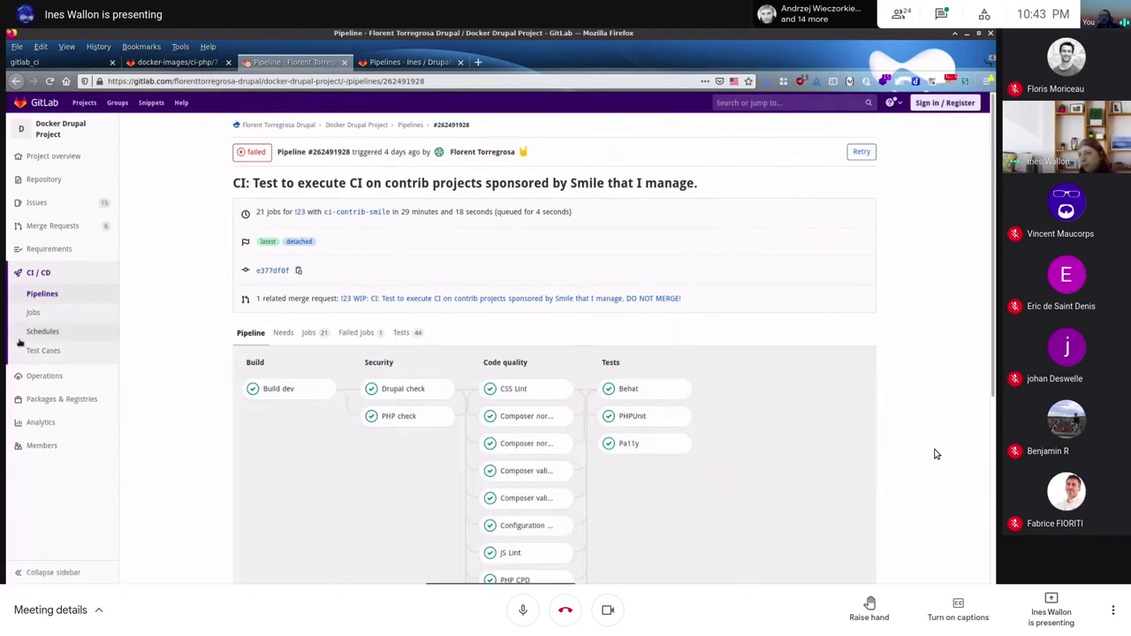
pyautogui.click(283, 334)
pyautogui.scroll(-3, 568, 467)
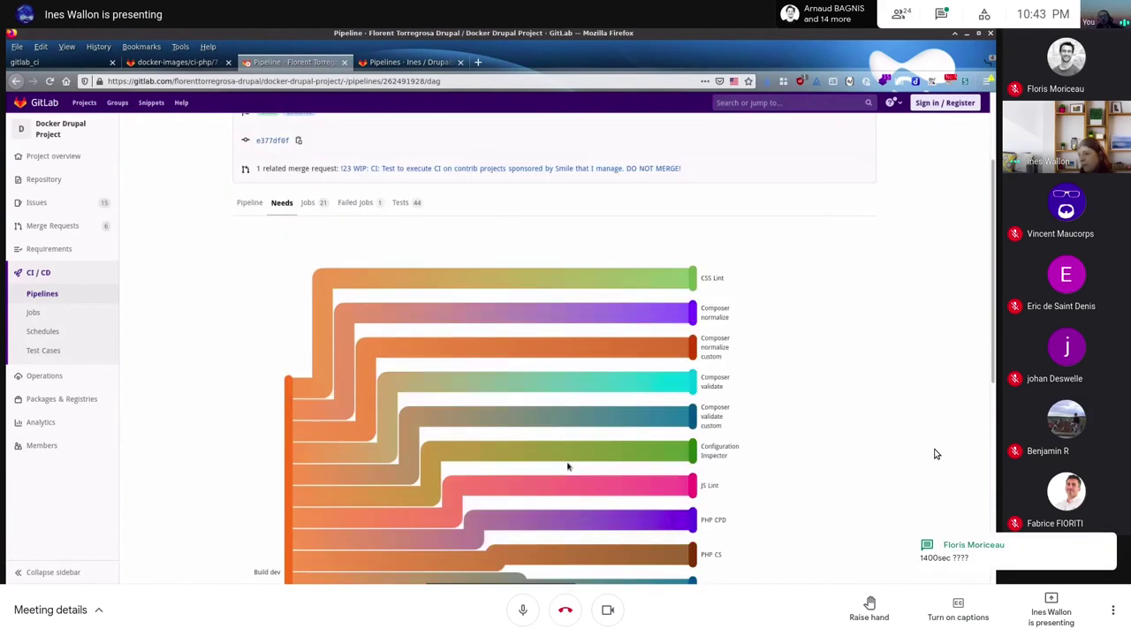
pyautogui.scroll(-3, 568, 467)
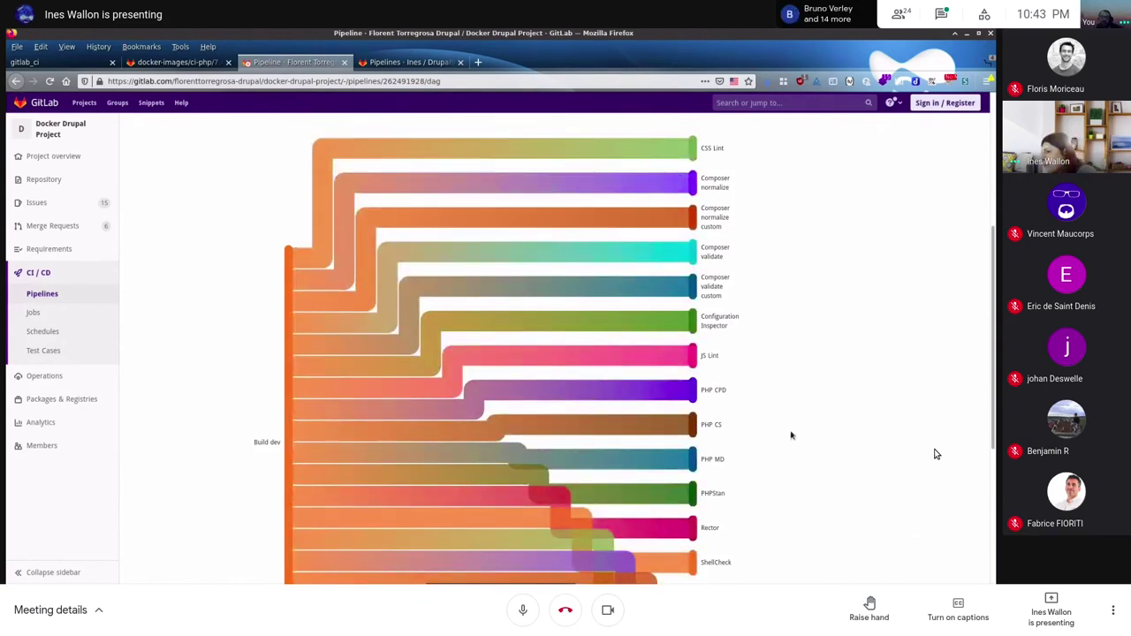
pyautogui.scroll(-3, 791, 435)
pyautogui.scroll(-2, 789, 435)
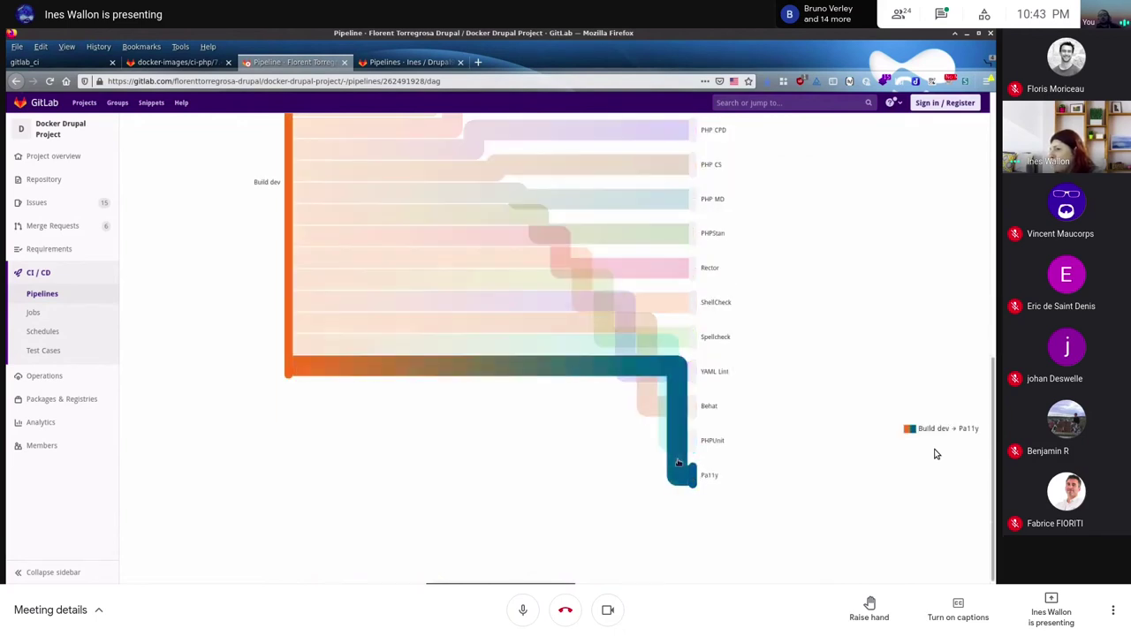
pyautogui.scroll(3, 677, 463)
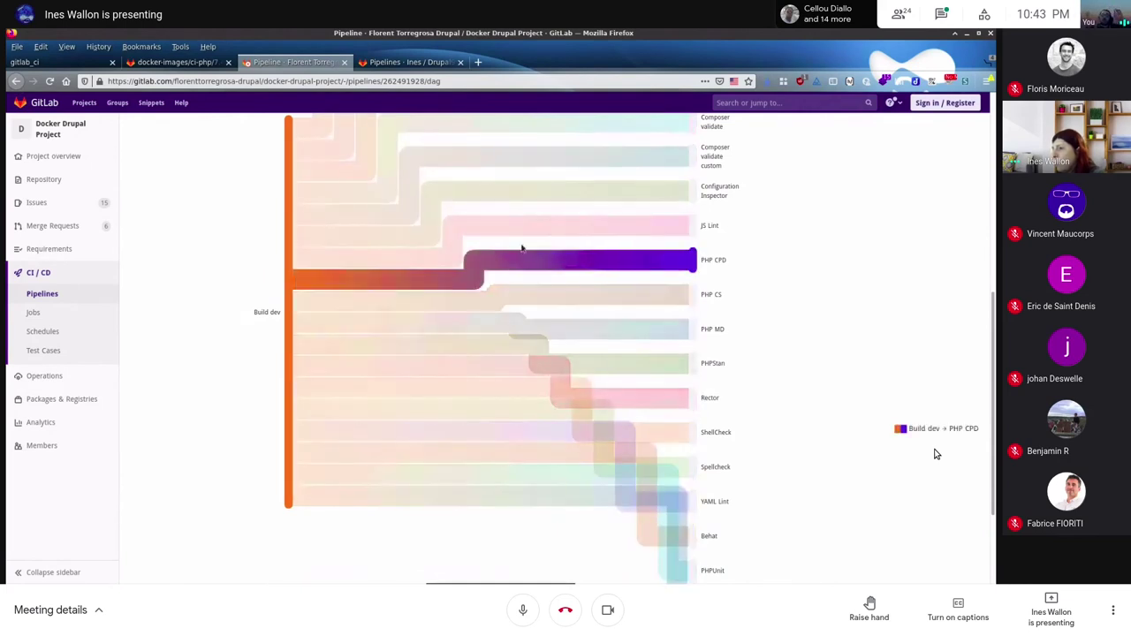
pyautogui.scroll(2, 538, 192)
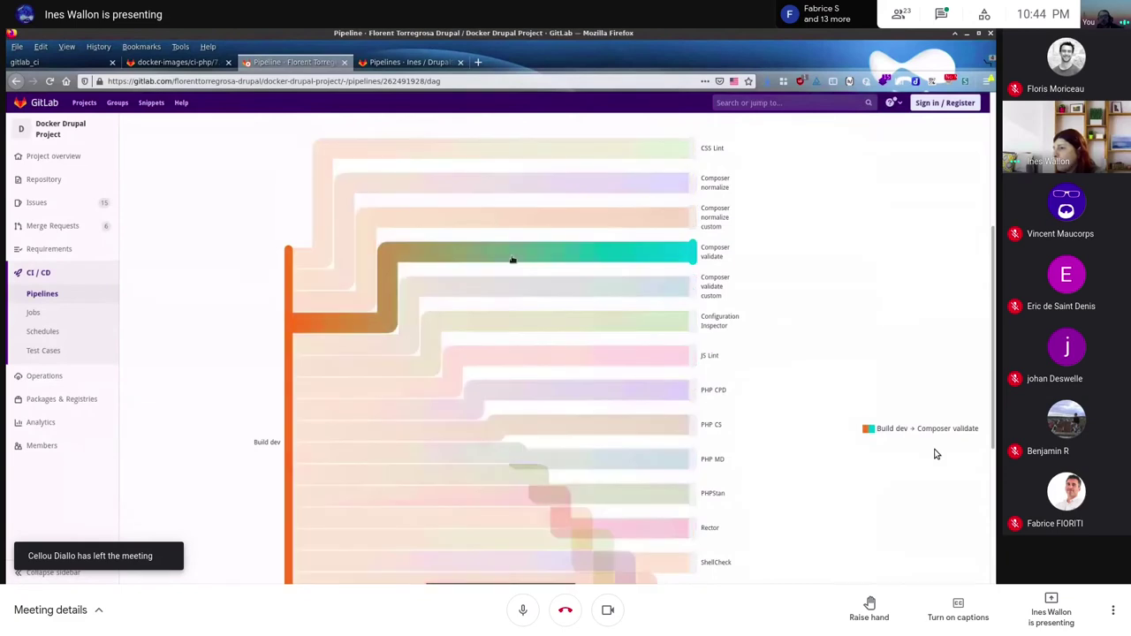
pyautogui.scroll(5, 513, 259)
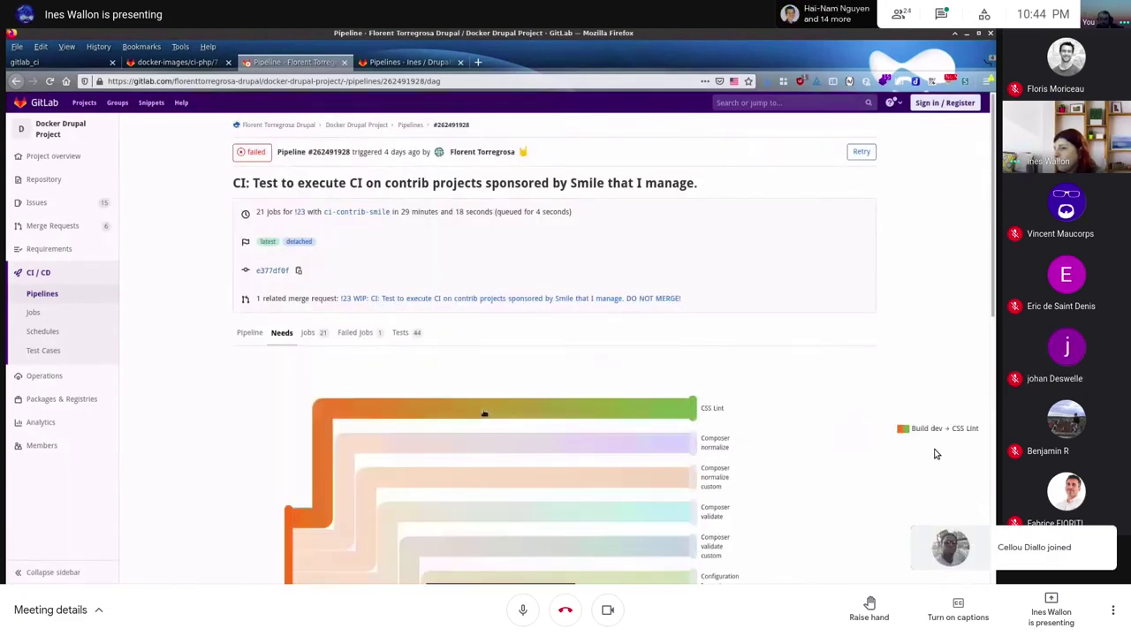
# Step: Return to the pipeline's stage graph and open the Build dev job
pyautogui.click(250, 334)
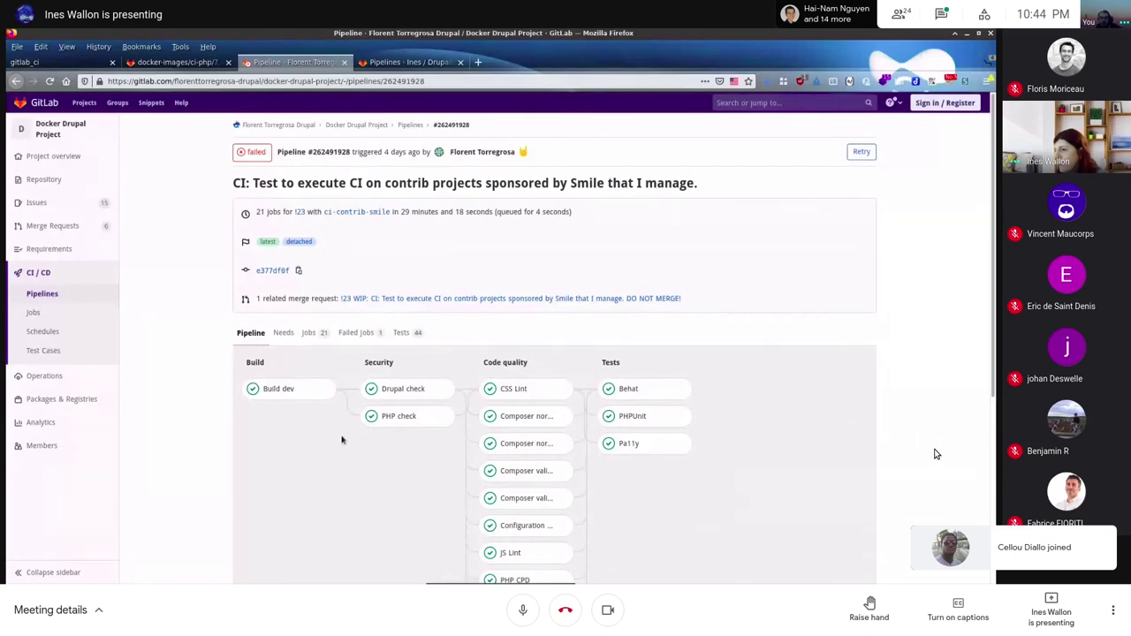
pyautogui.click(315, 397)
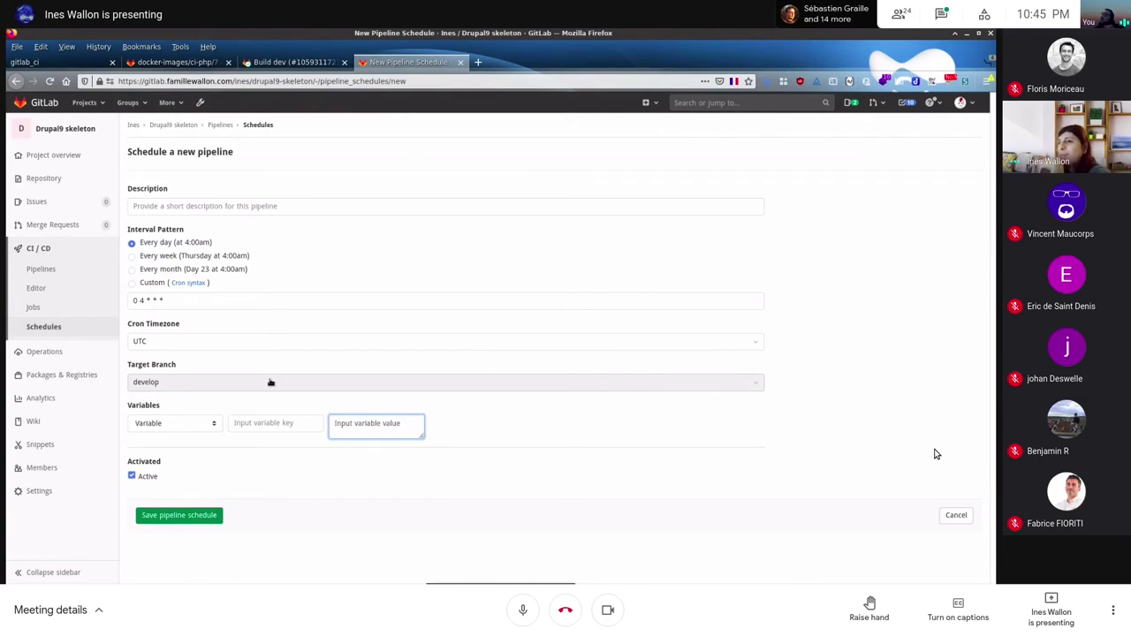
# Step: Open pipeline #771 from the Drupal9 skeleton project's pipelines and view the log of its Build Drupal job
pyautogui.click(316, 63)
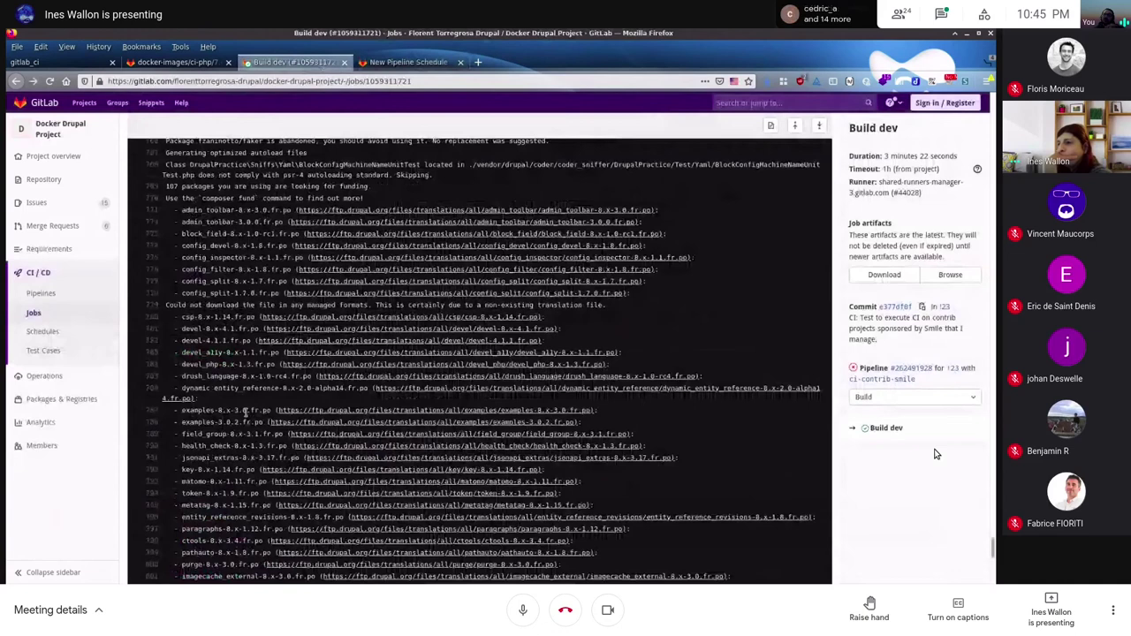
pyautogui.click(394, 65)
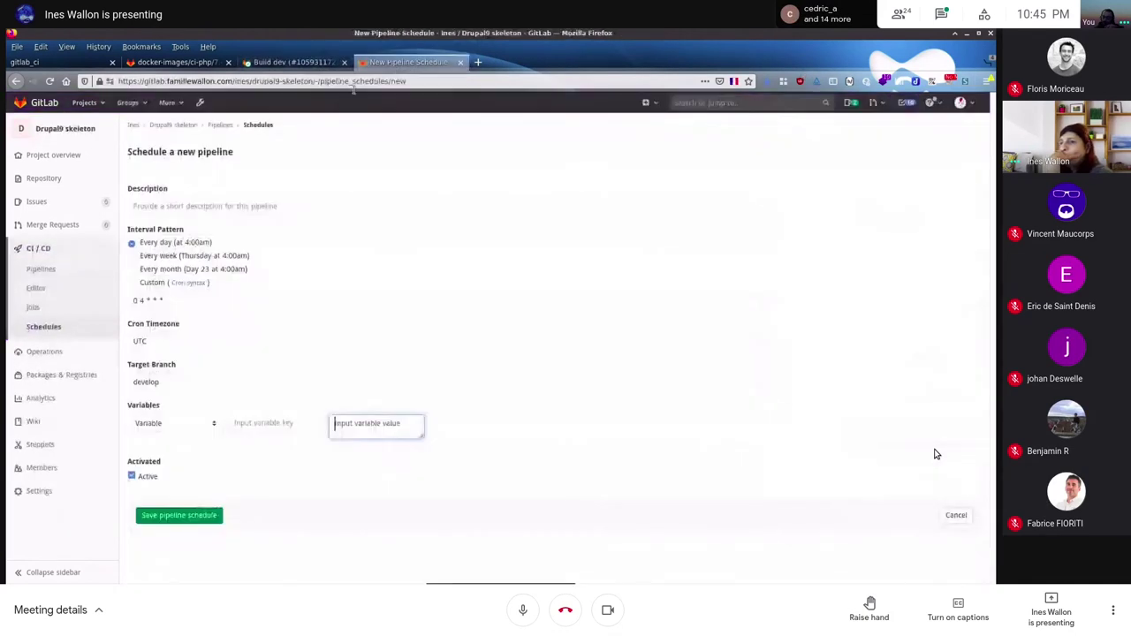
pyautogui.click(52, 268)
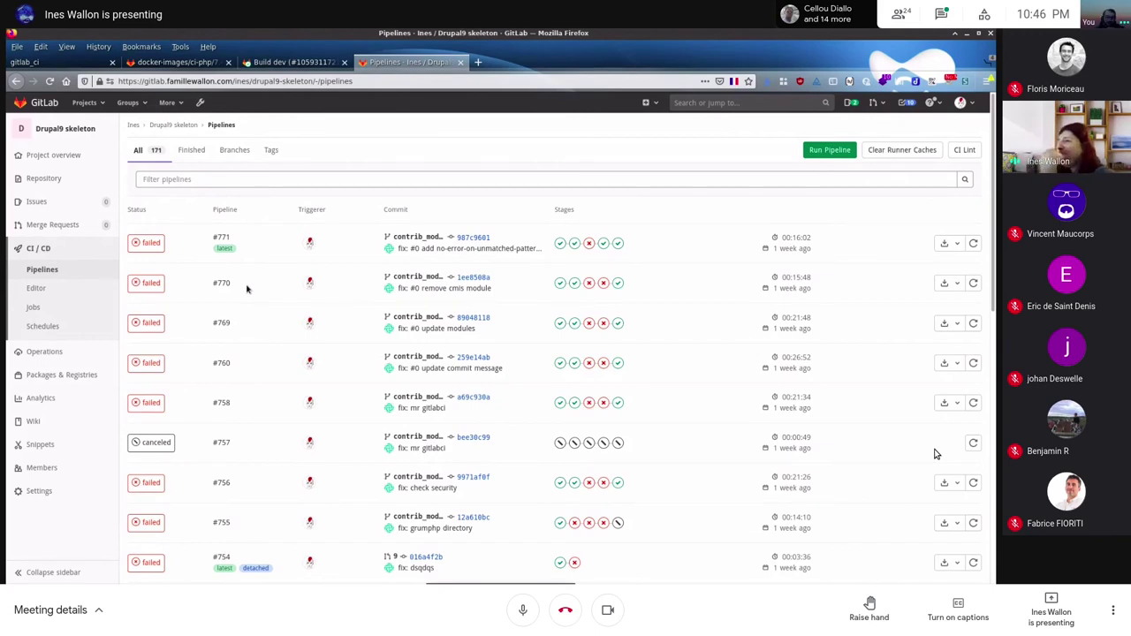
pyautogui.click(146, 243)
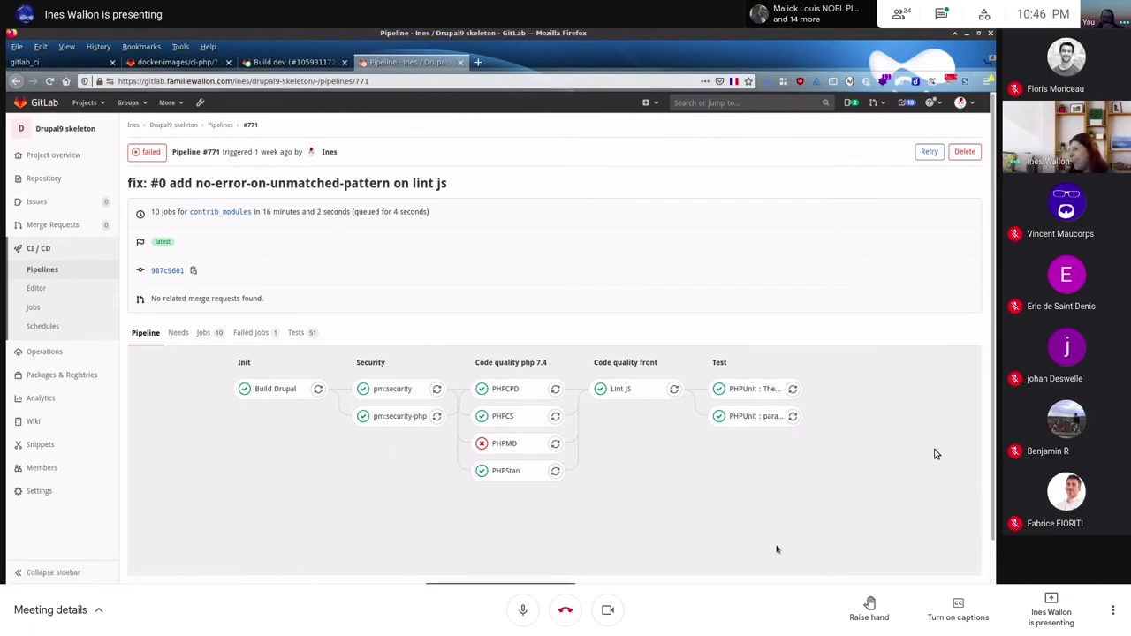
pyautogui.click(288, 397)
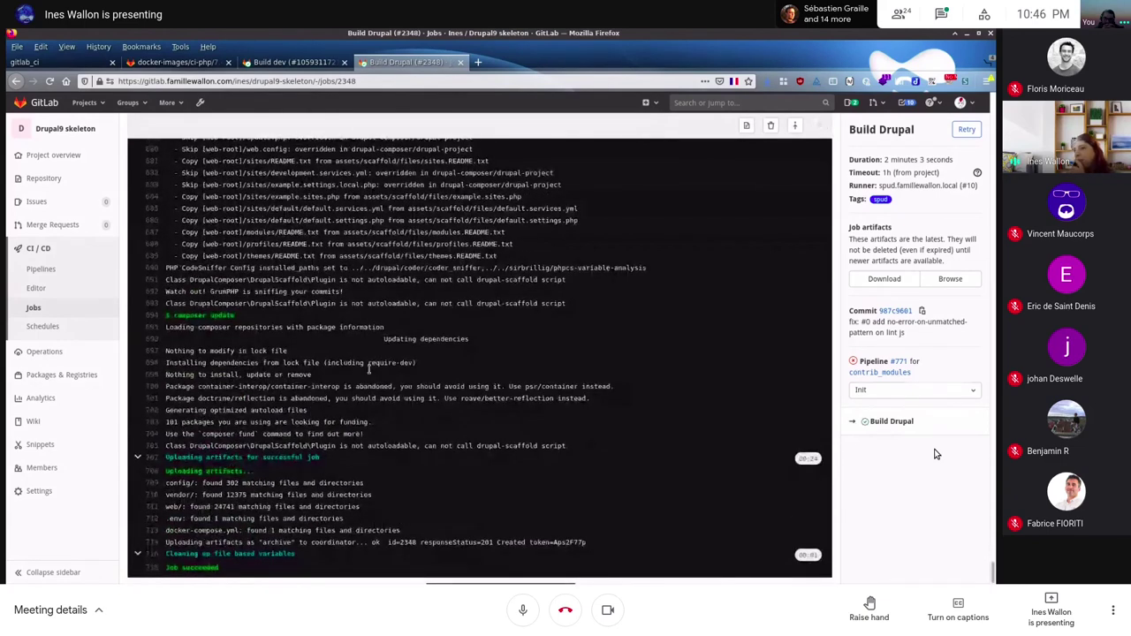
# Step: Return to pipeline #771 and review the per-job summary in its test report
pyautogui.click(49, 80)
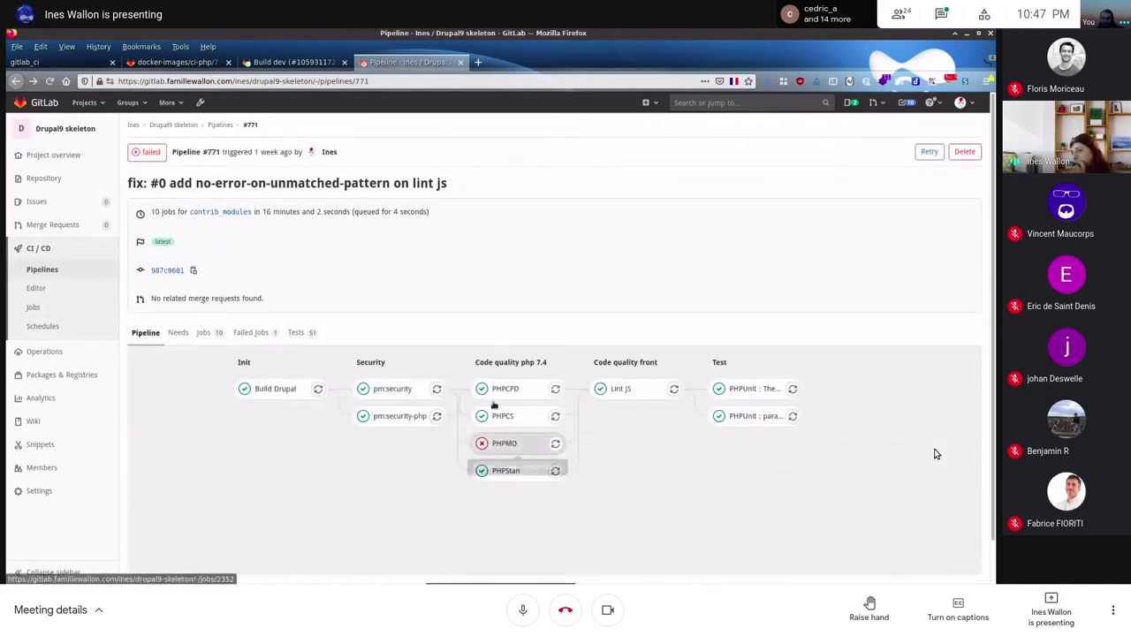
pyautogui.click(297, 333)
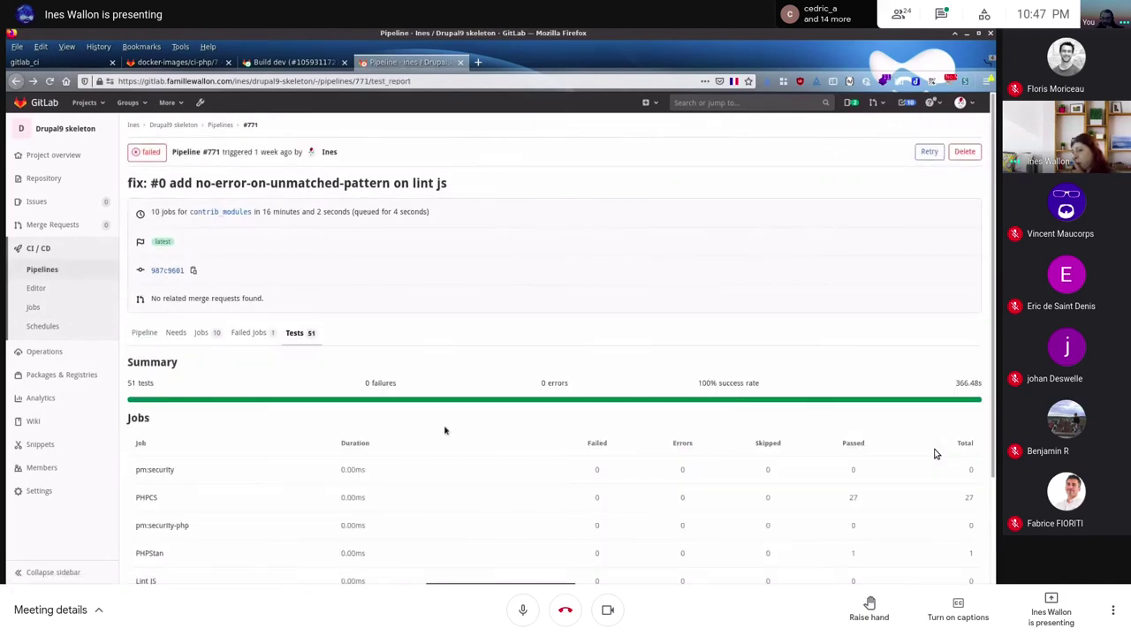
pyautogui.scroll(-3, 445, 430)
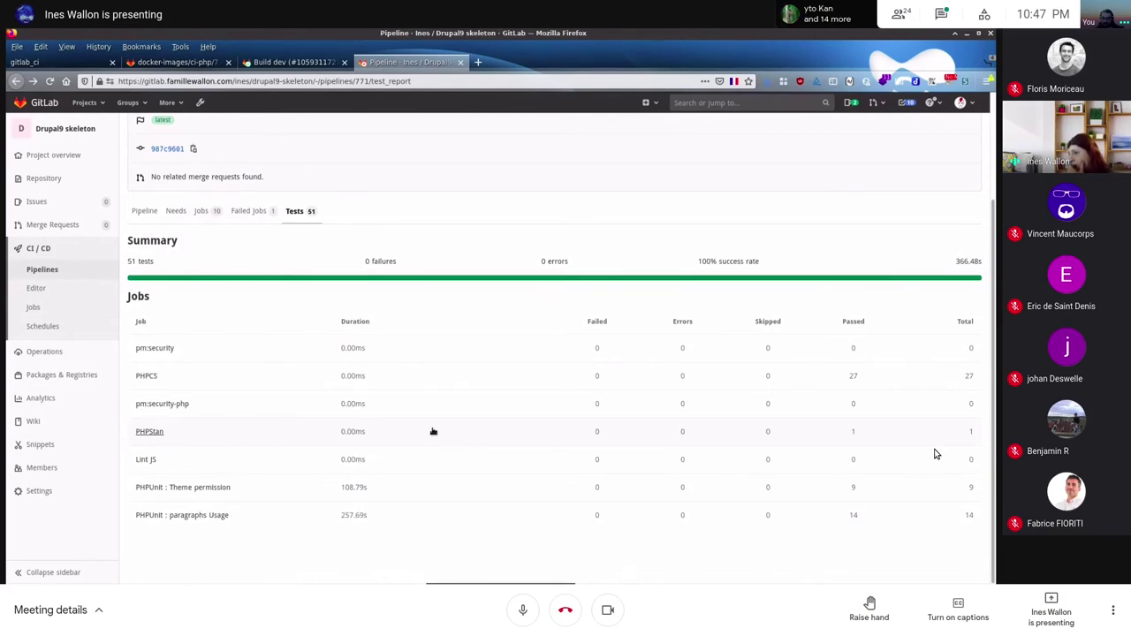
pyautogui.scroll(3, 126, 318)
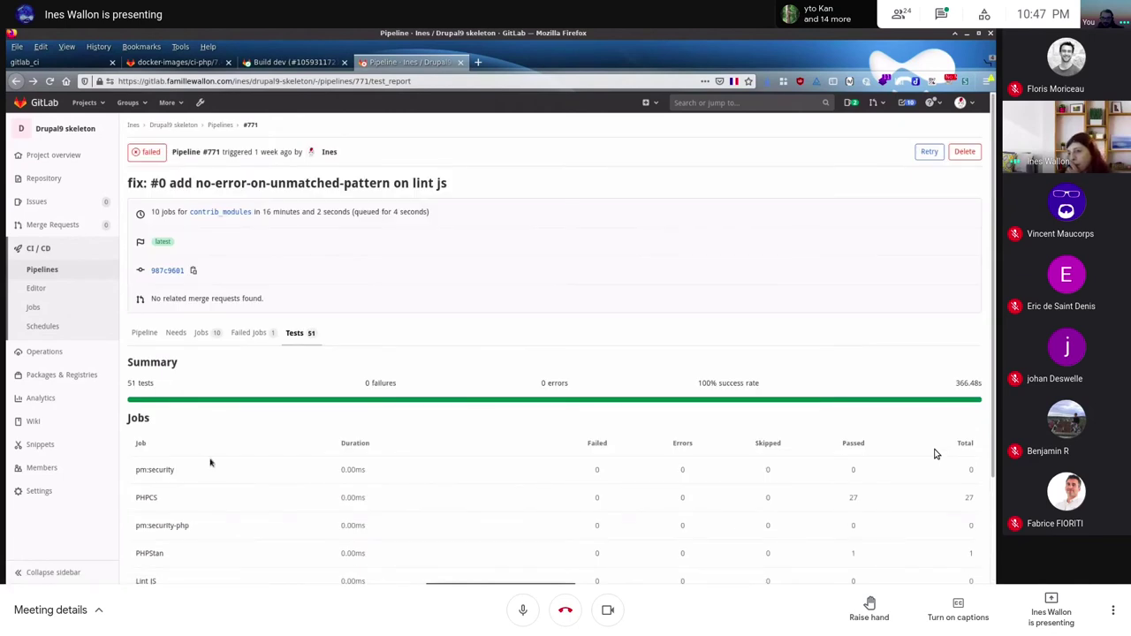
pyautogui.scroll(-3, 328, 535)
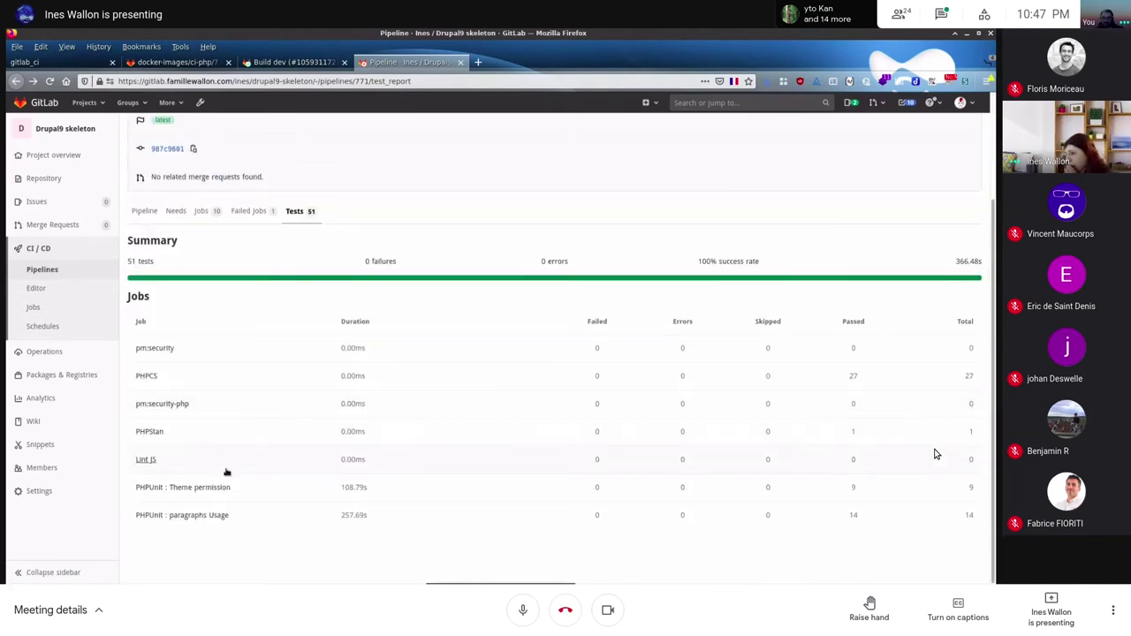
# Step: Find pipeline #726 on page 2 of the project's pipelines and open it
pyautogui.click(48, 274)
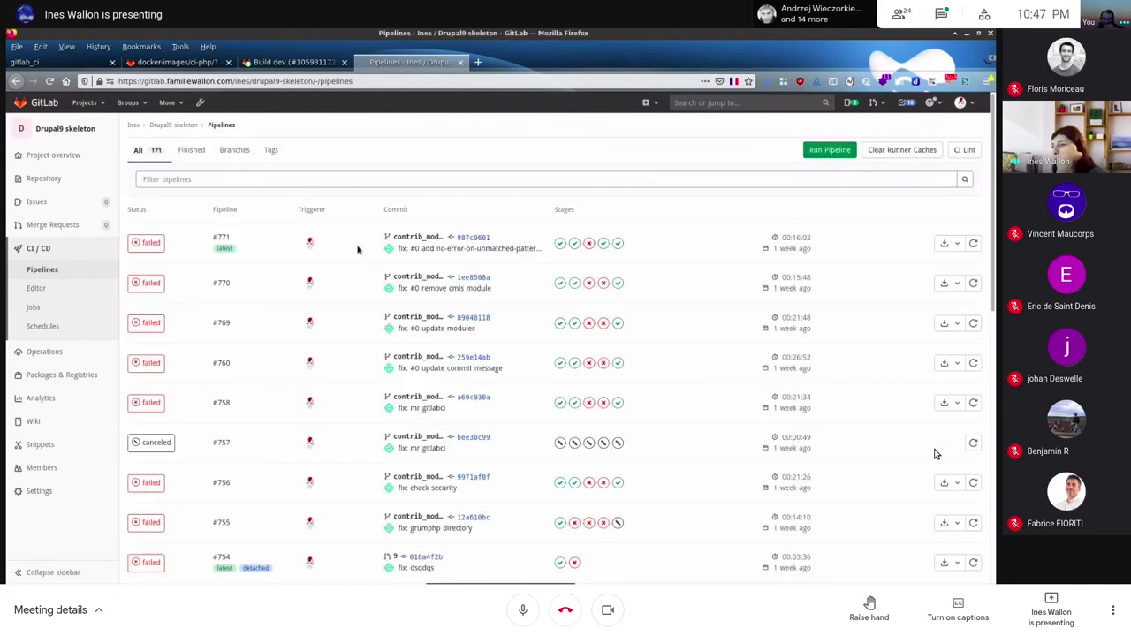
pyautogui.scroll(-10, 210, 348)
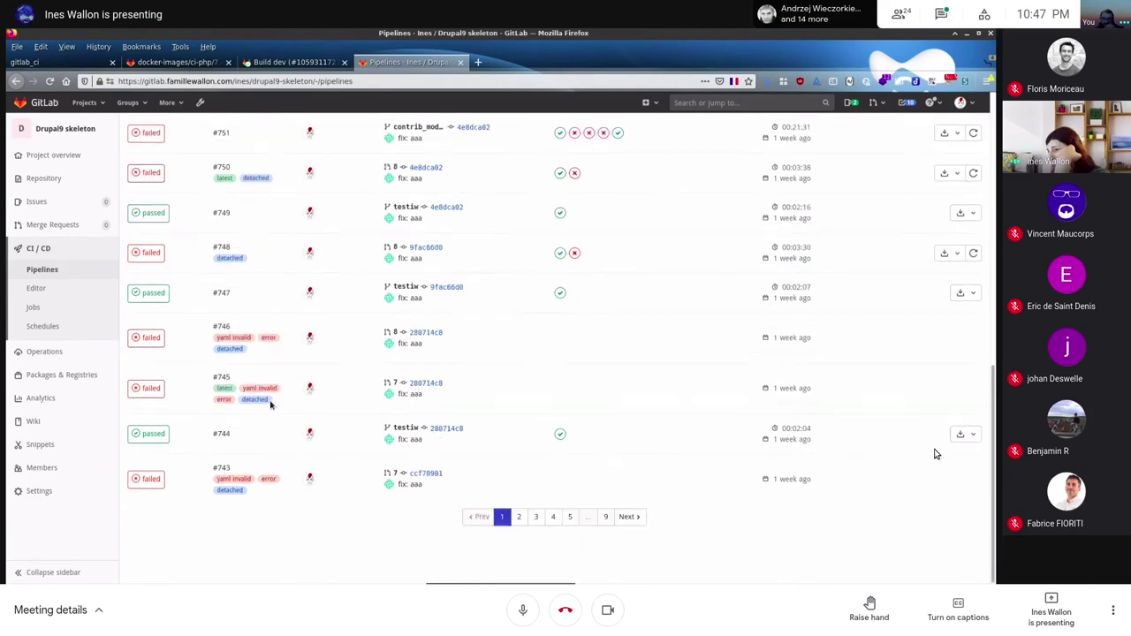
pyautogui.click(520, 516)
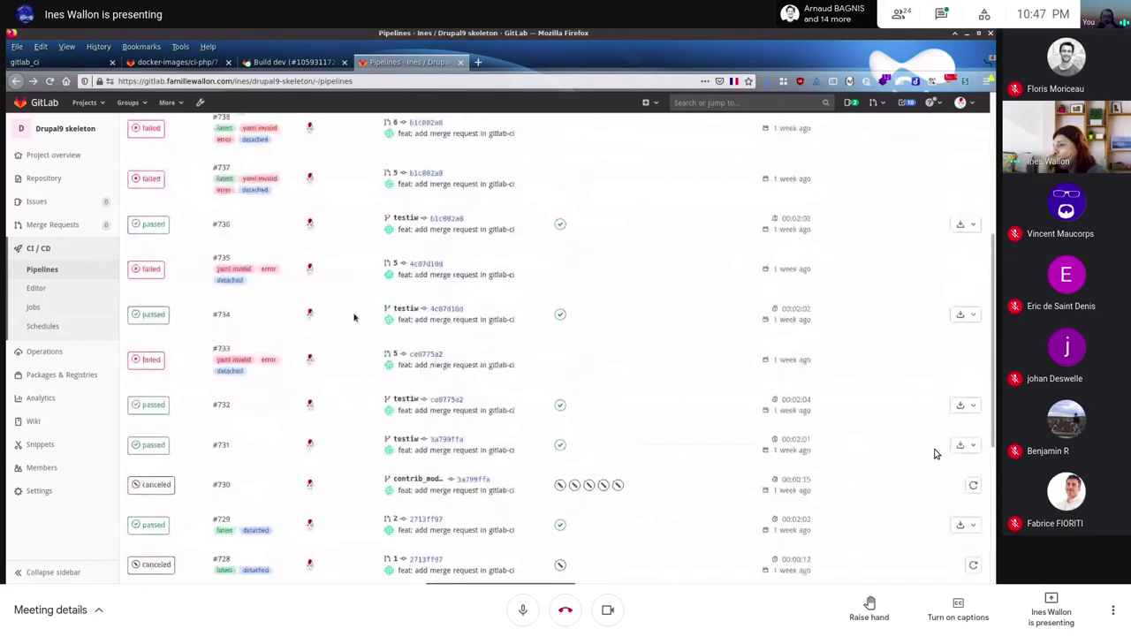
pyautogui.scroll(-5, 354, 318)
pyautogui.click(363, 369)
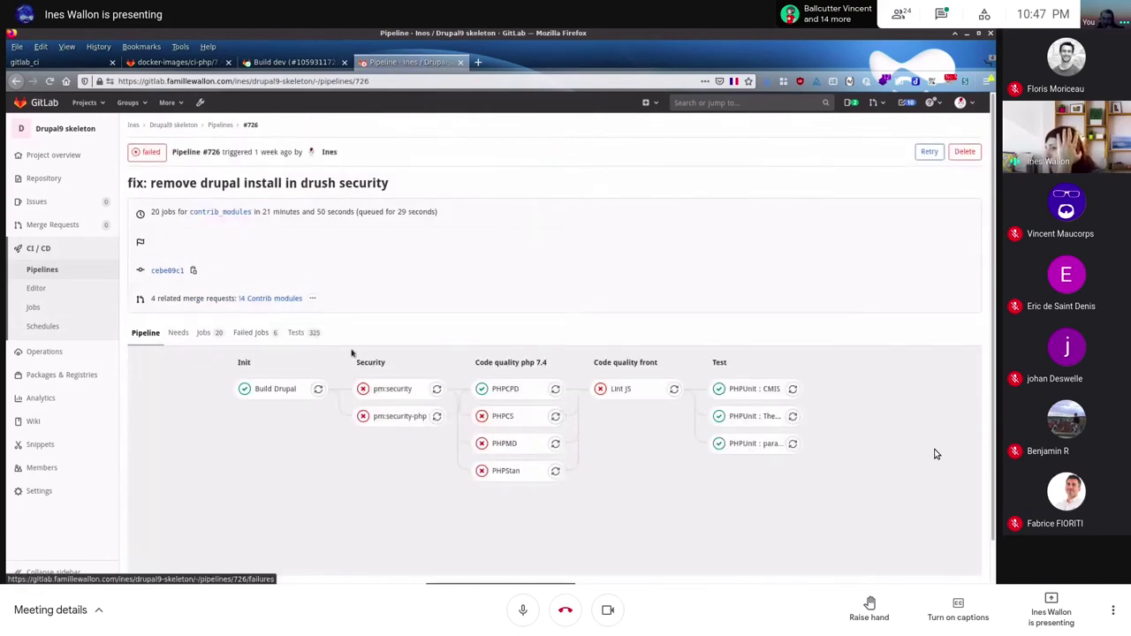
# Step: Open the test report of pipeline #726 and list the individual PHPCS tests
pyautogui.click(297, 332)
pyautogui.scroll(-3, 281, 390)
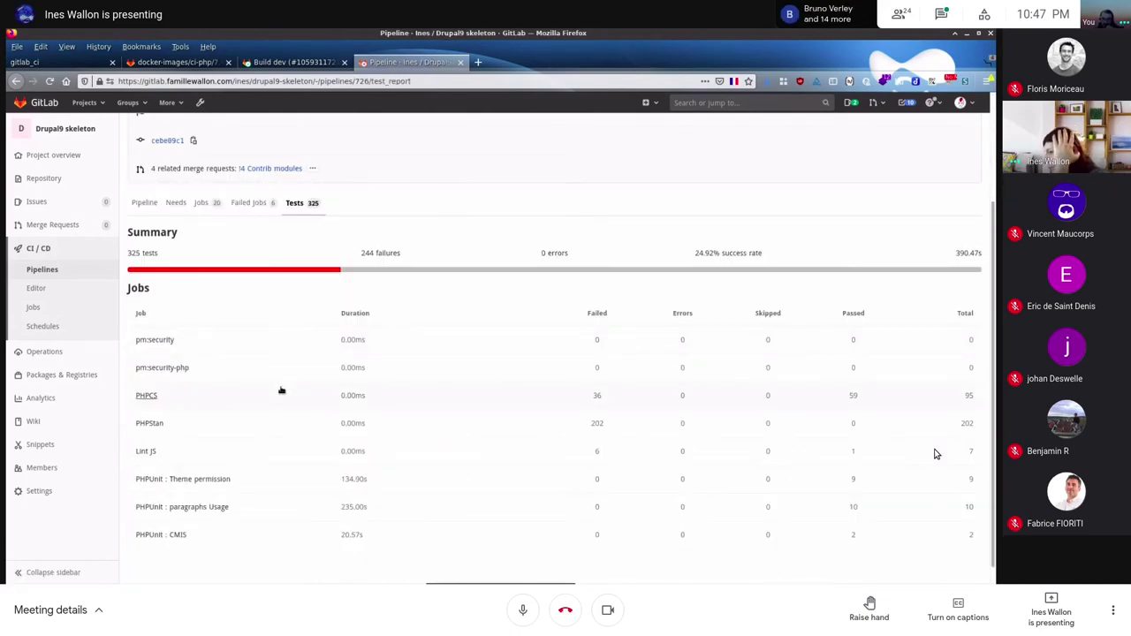
pyautogui.click(147, 396)
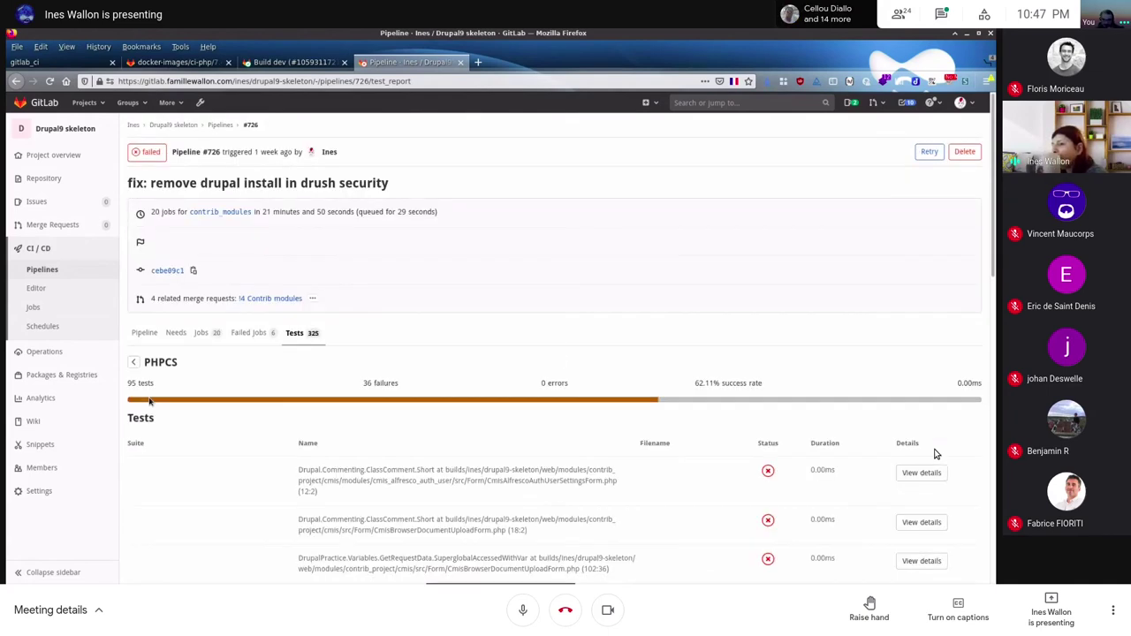
pyautogui.scroll(-3, 353, 428)
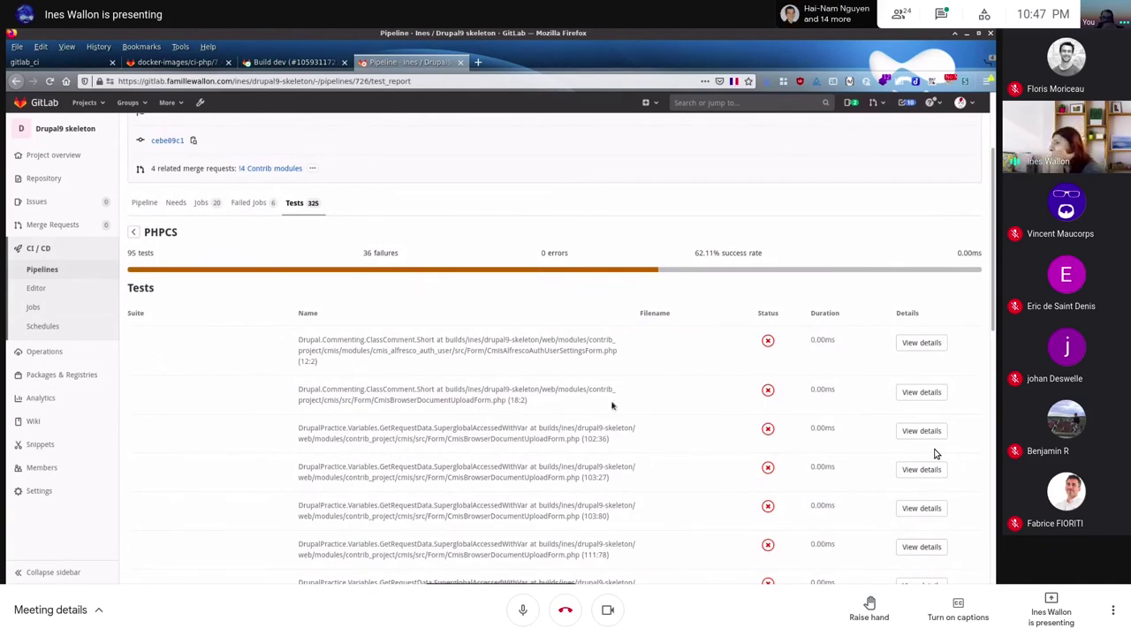
# Step: View the details of the first PHPCS test, highlight its system output and close the details
pyautogui.click(922, 342)
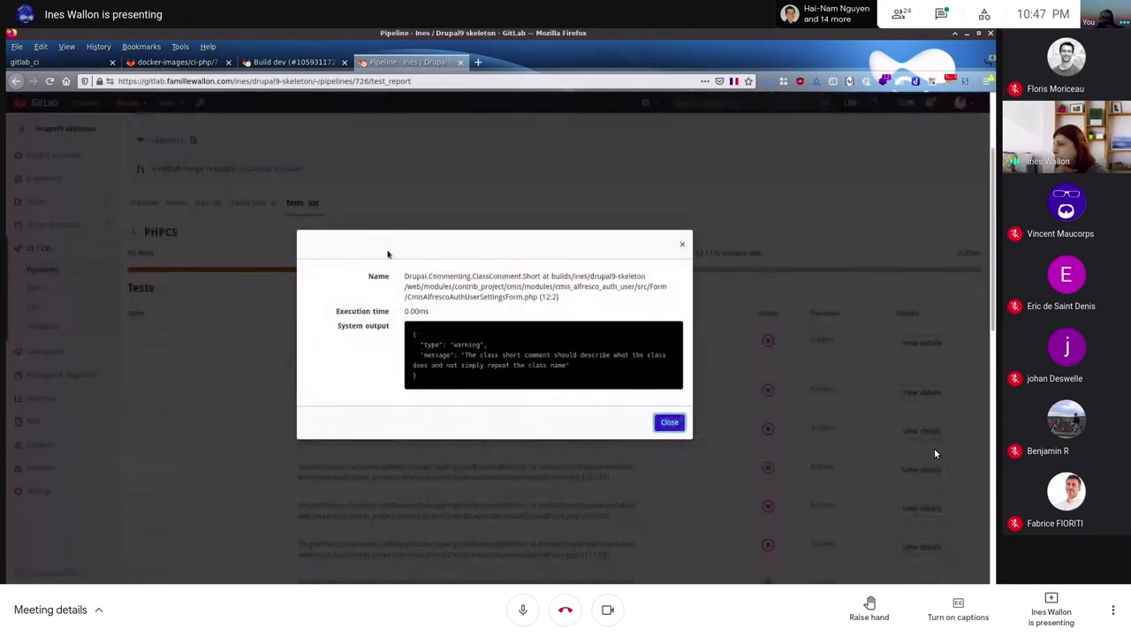
pyautogui.moveTo(447, 383); pyautogui.dragTo(398, 325)
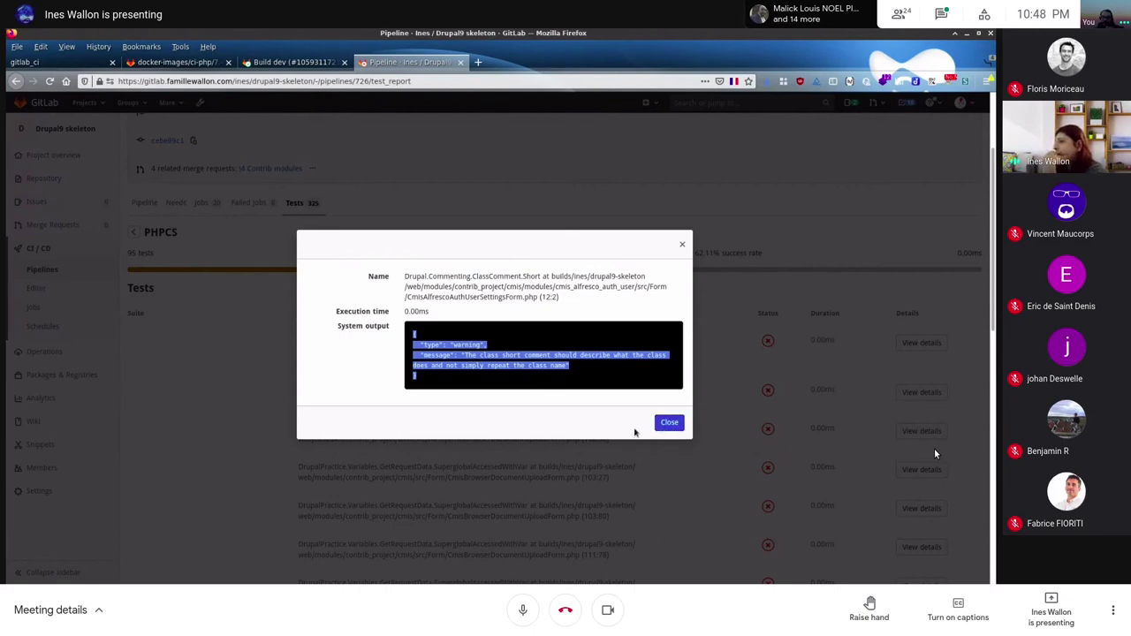
pyautogui.click(663, 423)
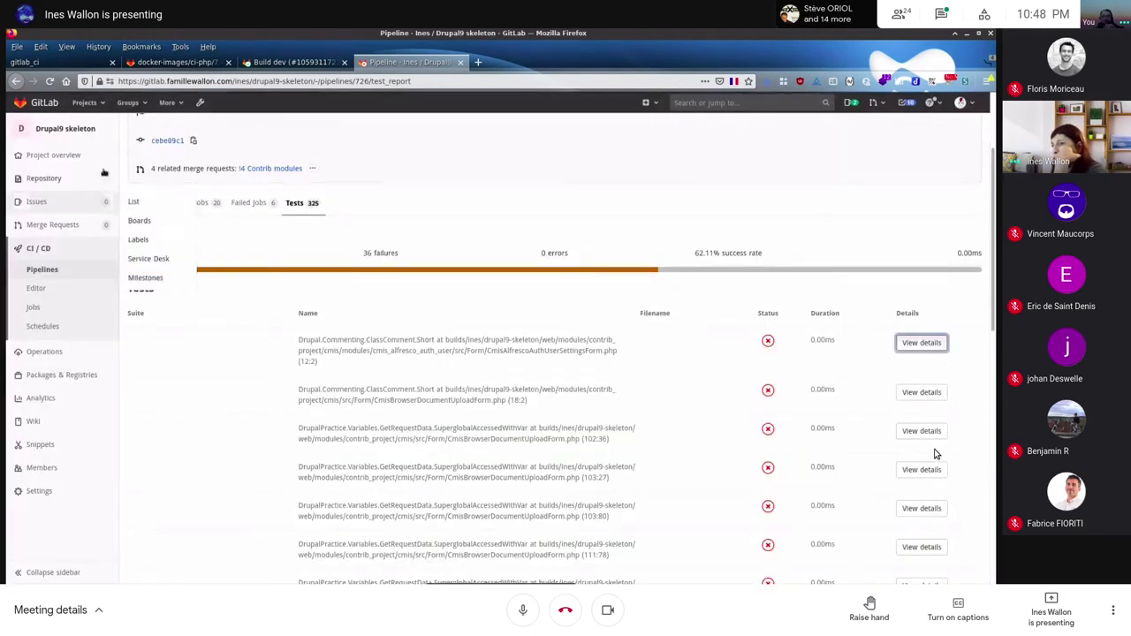
# Step: Return to the test summary, list the PHPStan tests and view the details of the CmisBrowser.php:114 entry
pyautogui.click(132, 231)
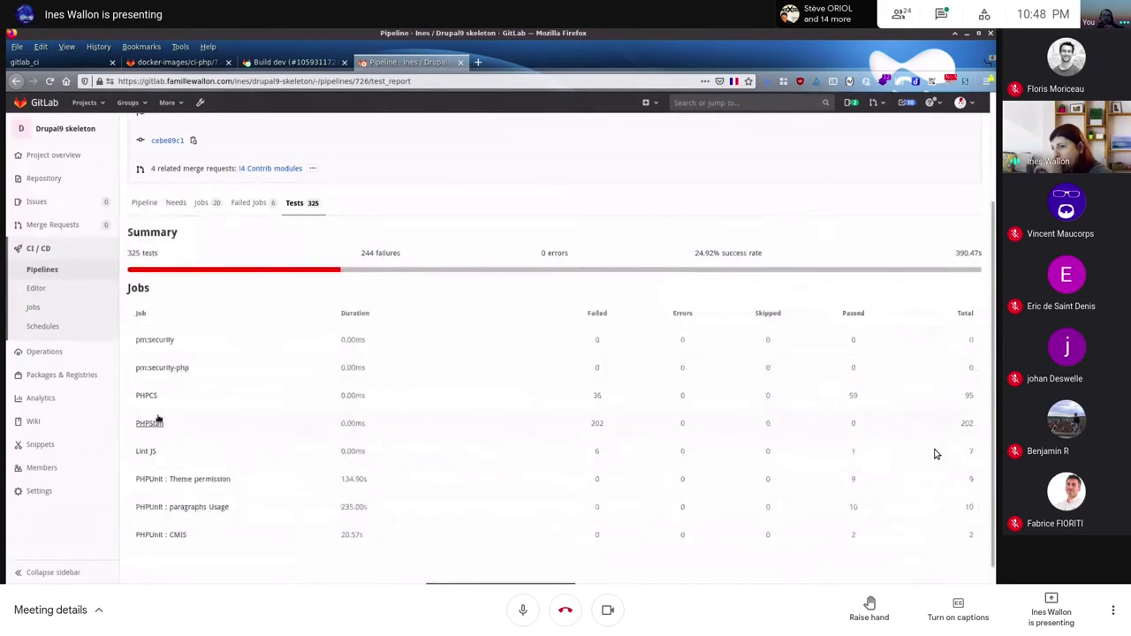
pyautogui.click(150, 422)
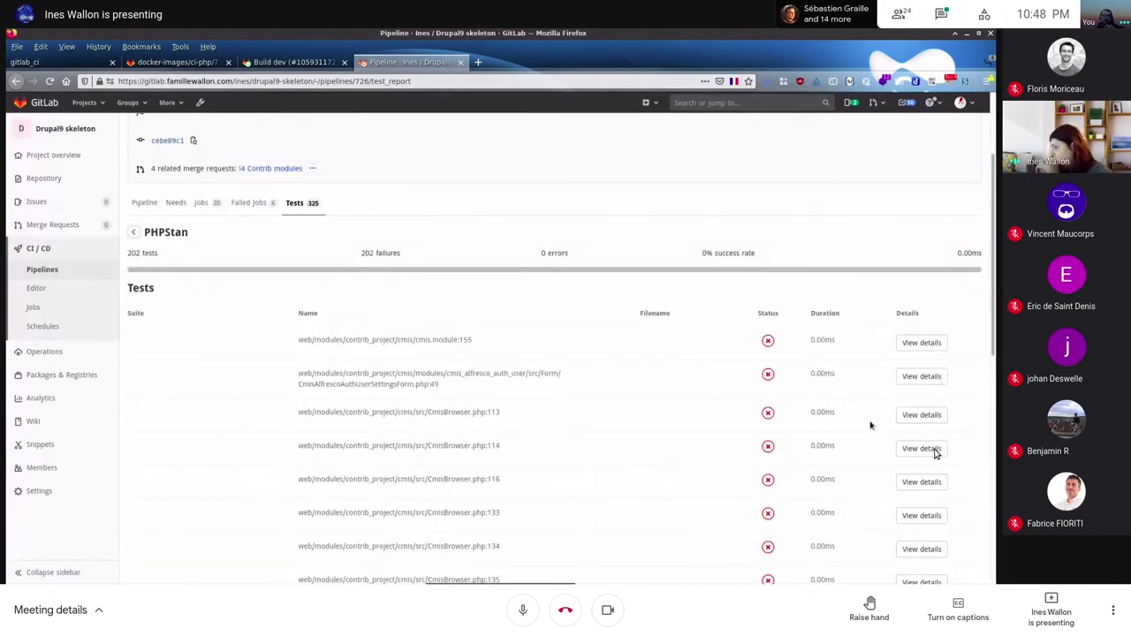
pyautogui.click(935, 451)
pyautogui.moveTo(524, 368); pyautogui.dragTo(378, 314)
pyautogui.click(669, 407)
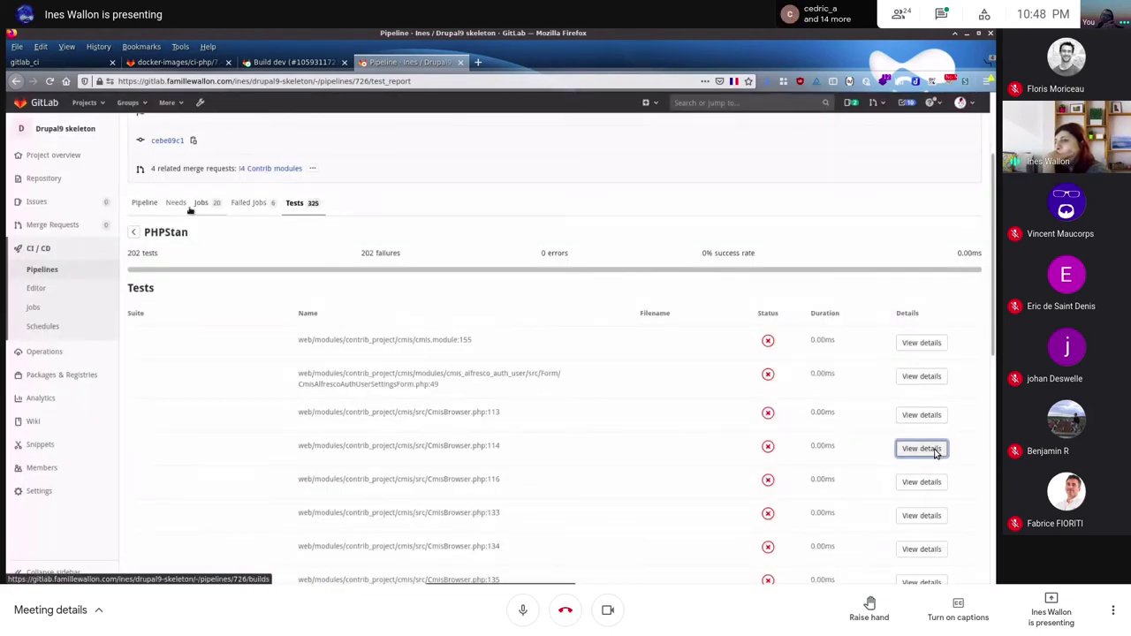
# Step: Check the failed jobs of pipeline #726 and return to its stage graph
pyautogui.click(144, 204)
pyautogui.click(255, 291)
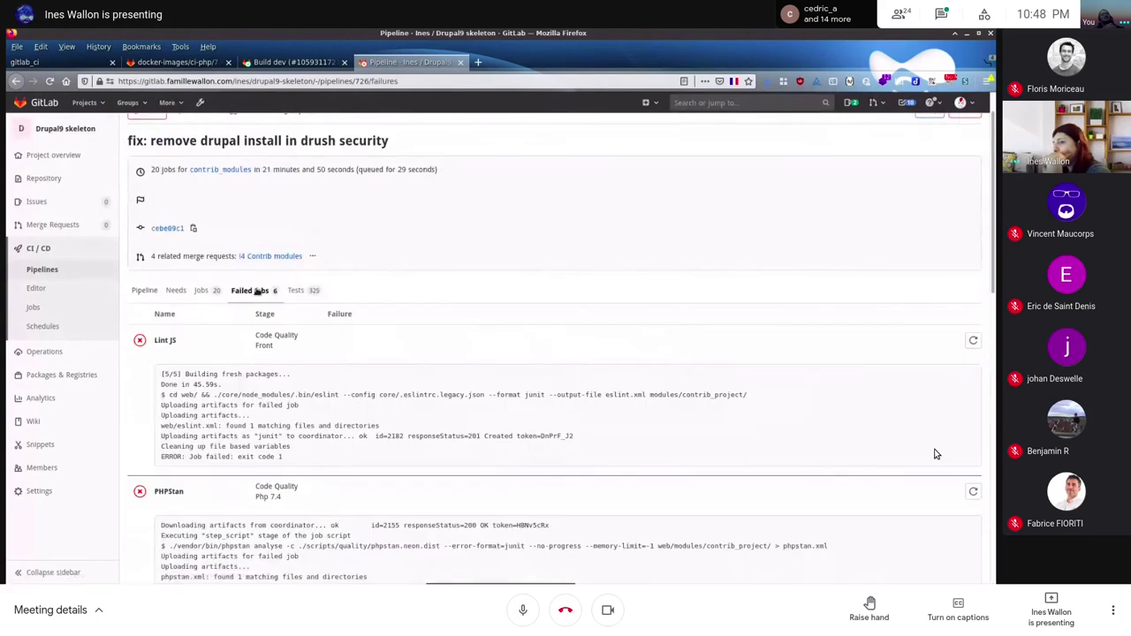
pyautogui.click(144, 291)
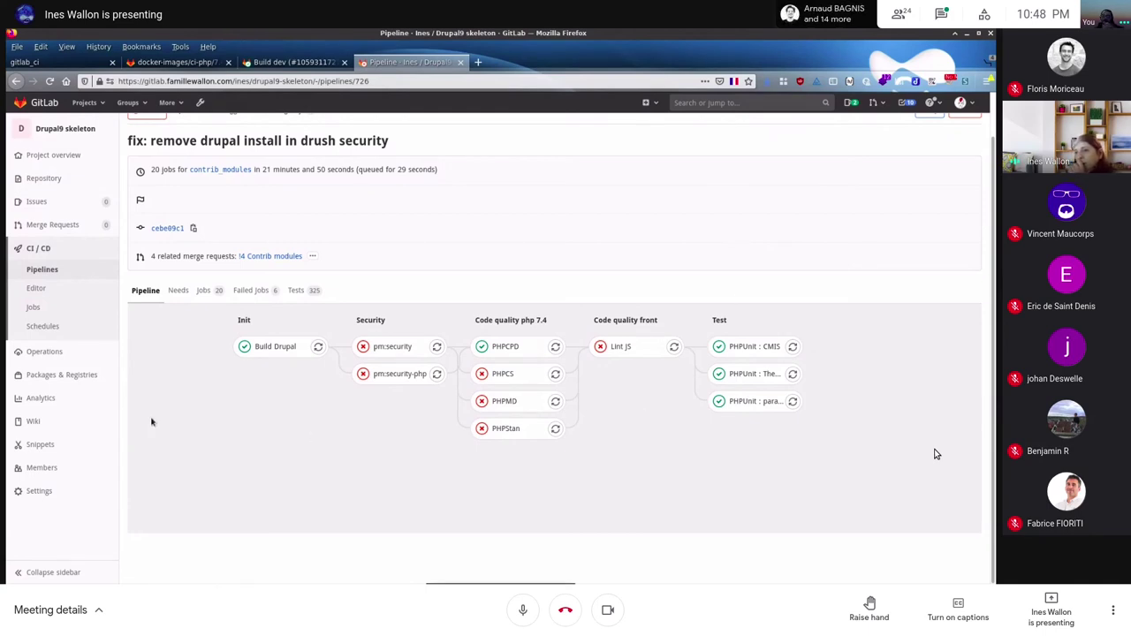
pyautogui.scroll(1, 142, 392)
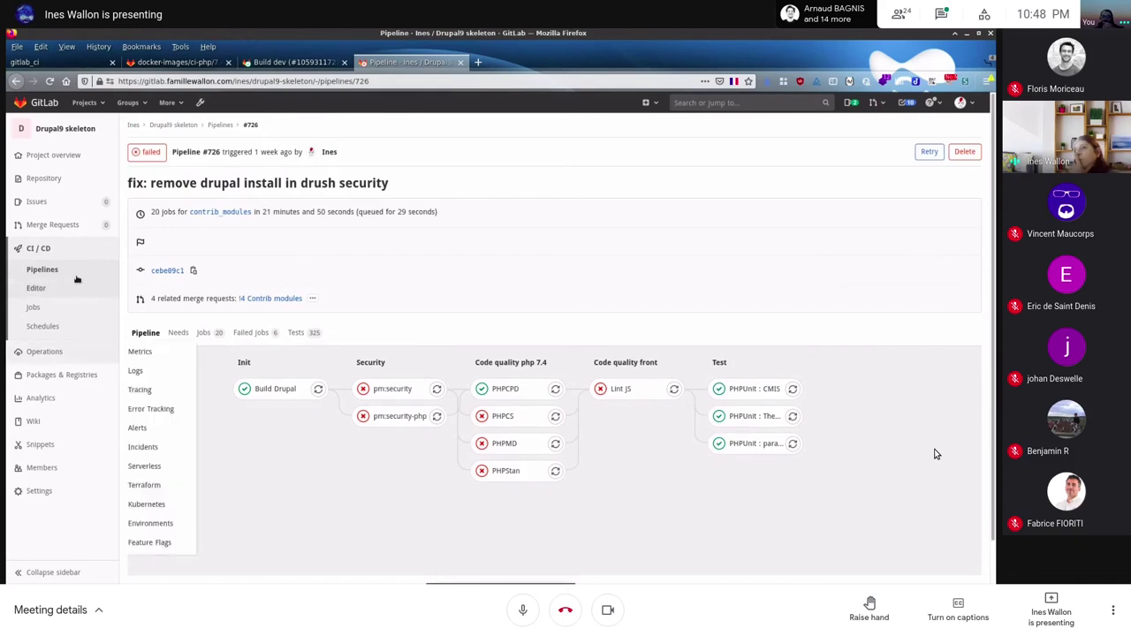
# Step: Open the Prez project and view its .gitlab-ci.yml file
pyautogui.click(19, 102)
pyautogui.click(59, 218)
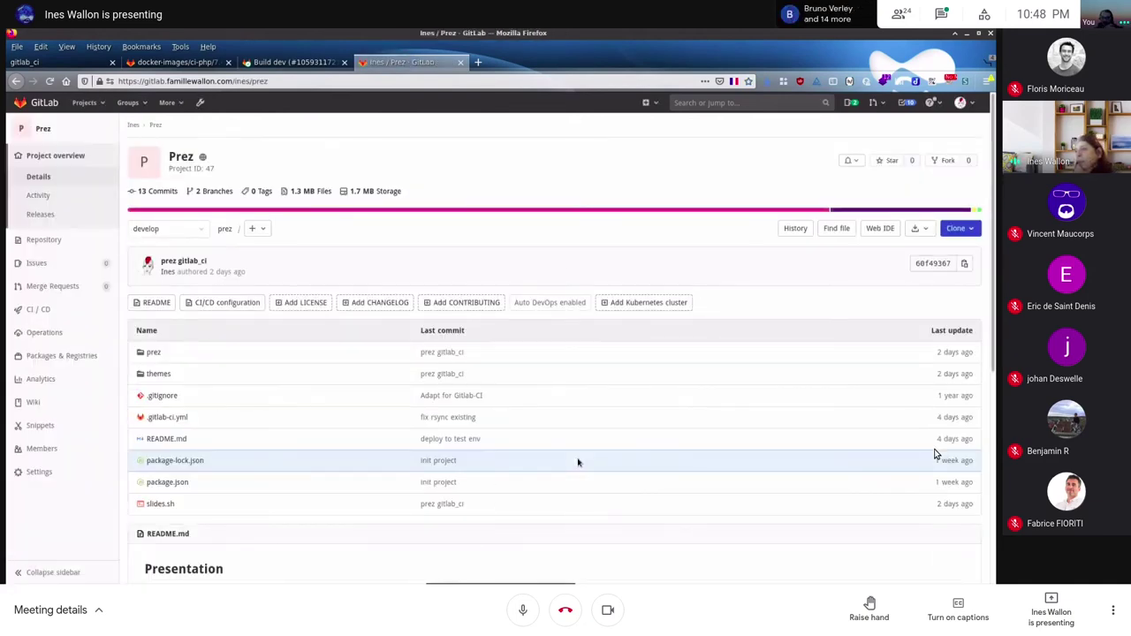
pyautogui.click(177, 417)
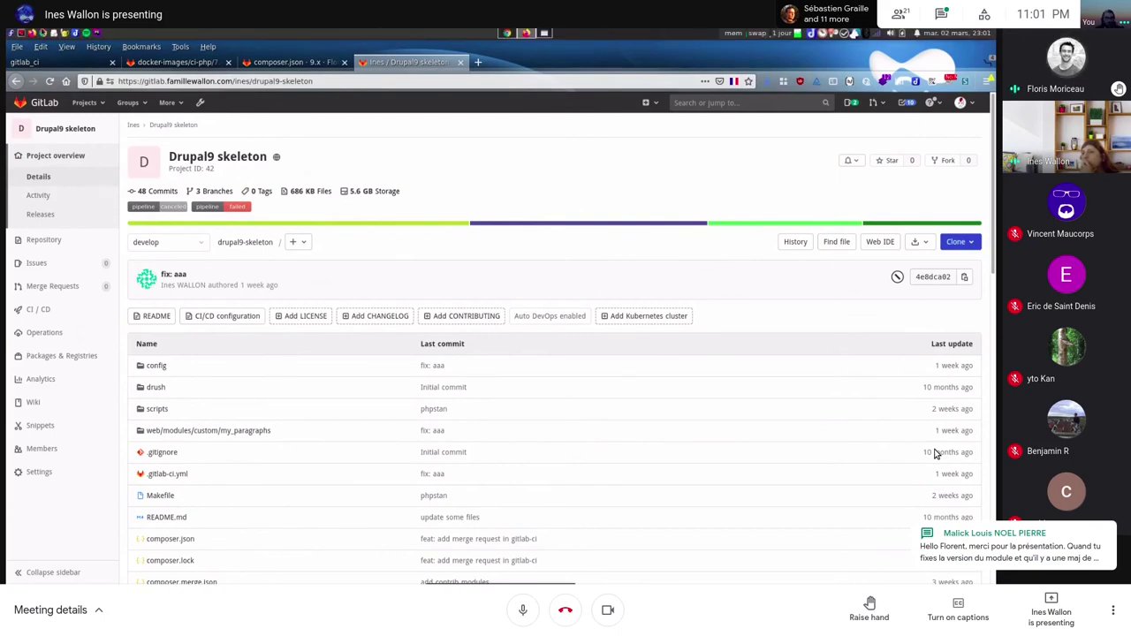
# Step: Open the Google Meet chat and read through its messages down to the latest question
pyautogui.click(941, 14)
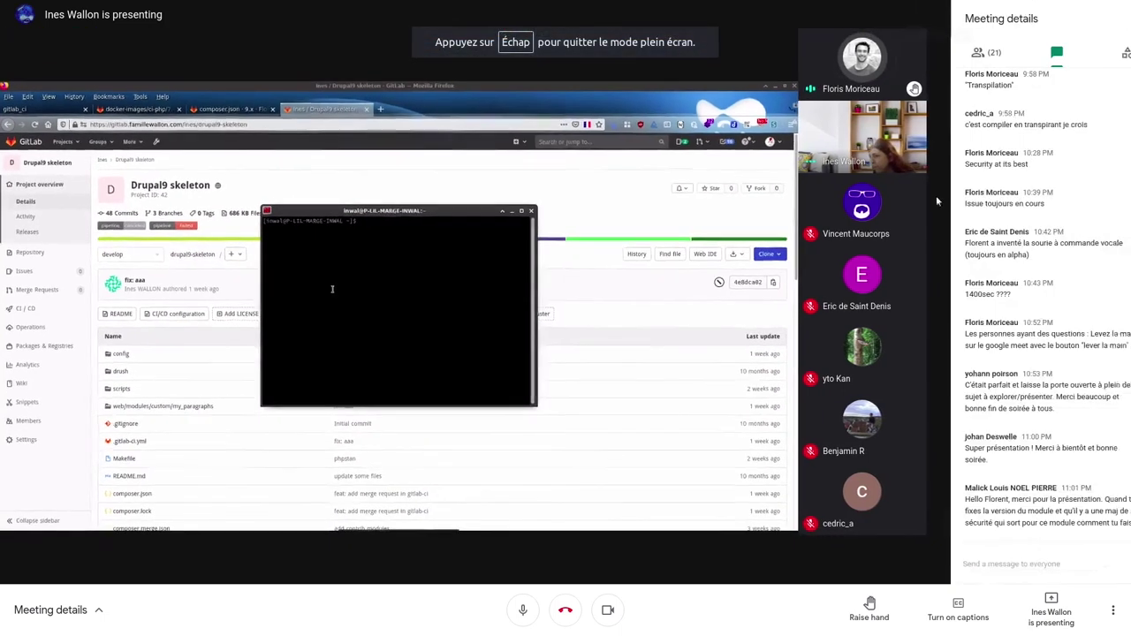
pyautogui.scroll(3, 981, 353)
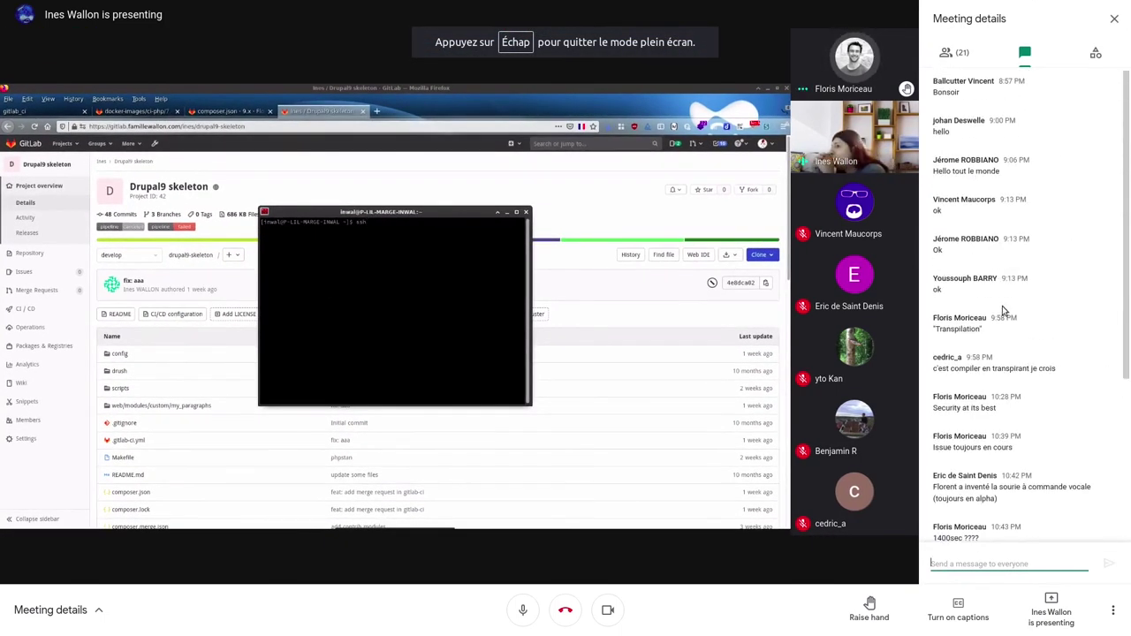
pyautogui.scroll(-3, 1010, 119)
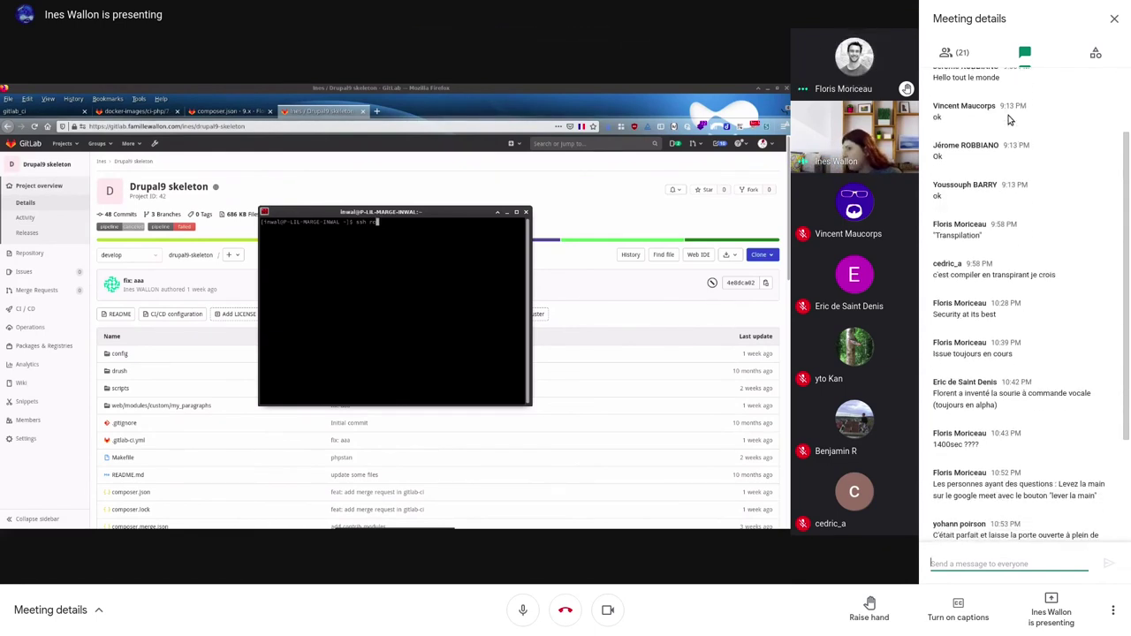
pyautogui.scroll(-2, 1012, 128)
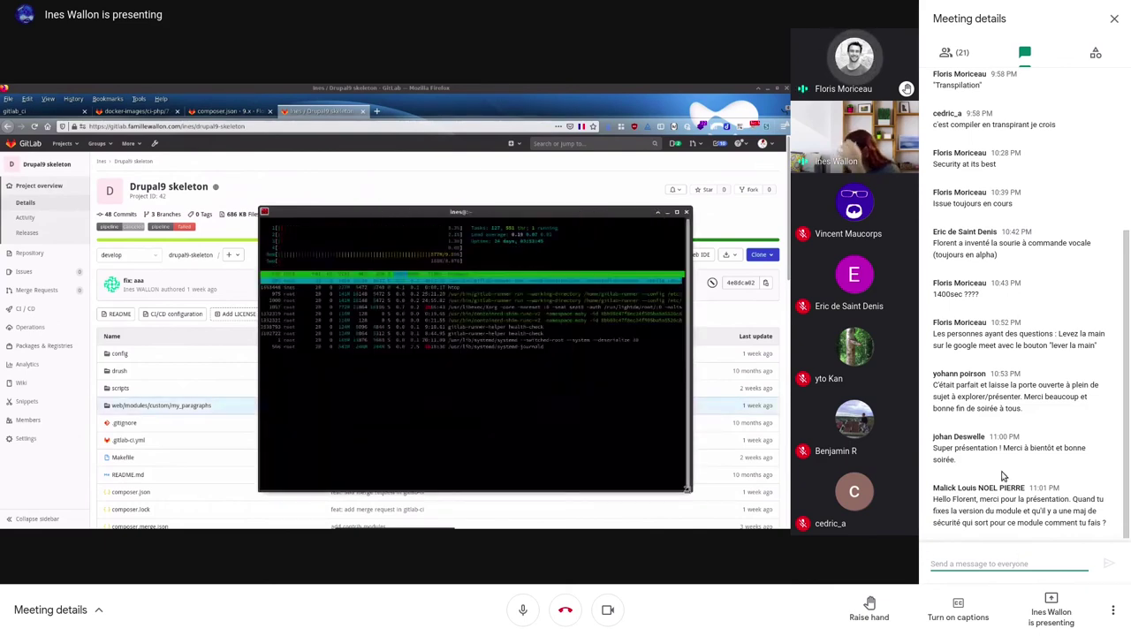
# Step: Draft a chat reply greeting the asker: "tu édites le fichier composer.json pour préciser la nouvelle version que tu souhaites installer"
pyautogui.click(1116, 23)
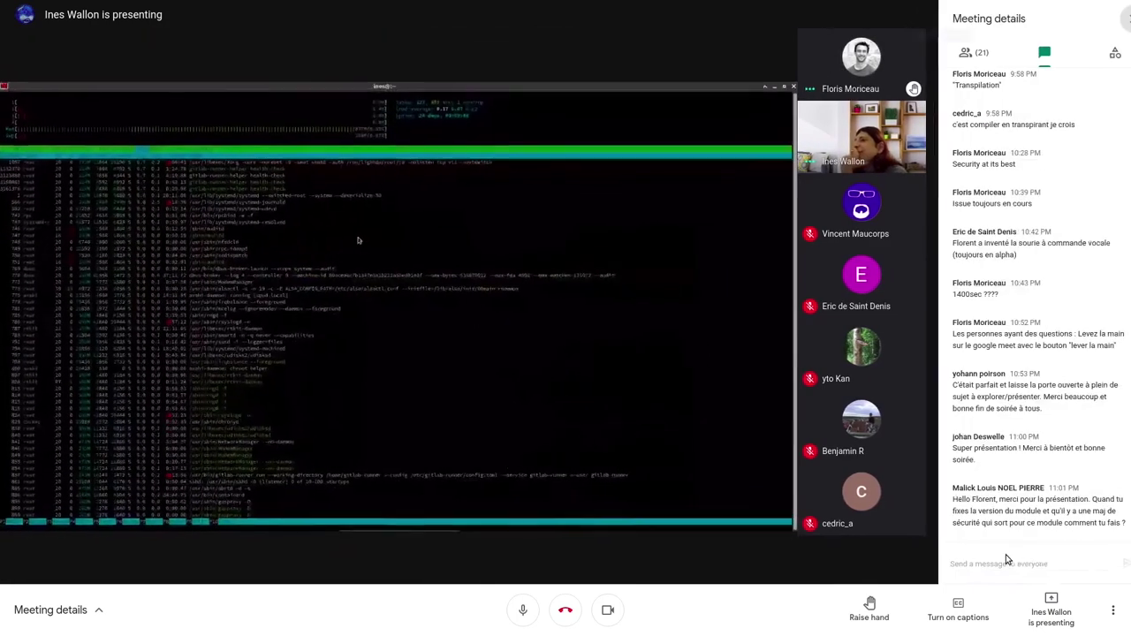
pyautogui.click(1003, 564)
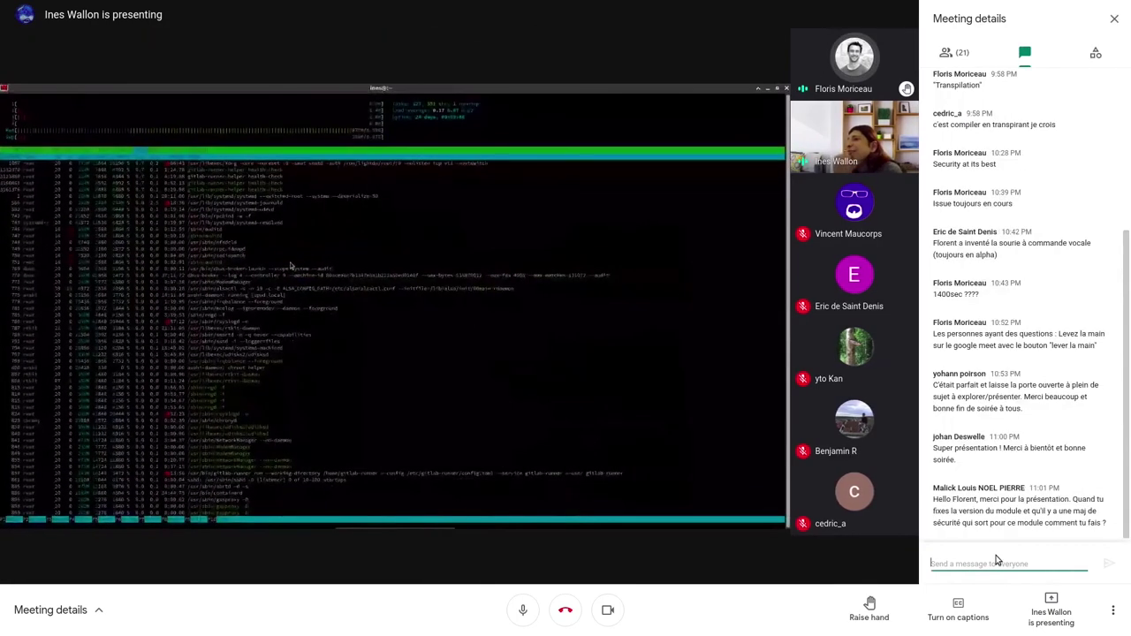
pyautogui.write('Salut Malick')
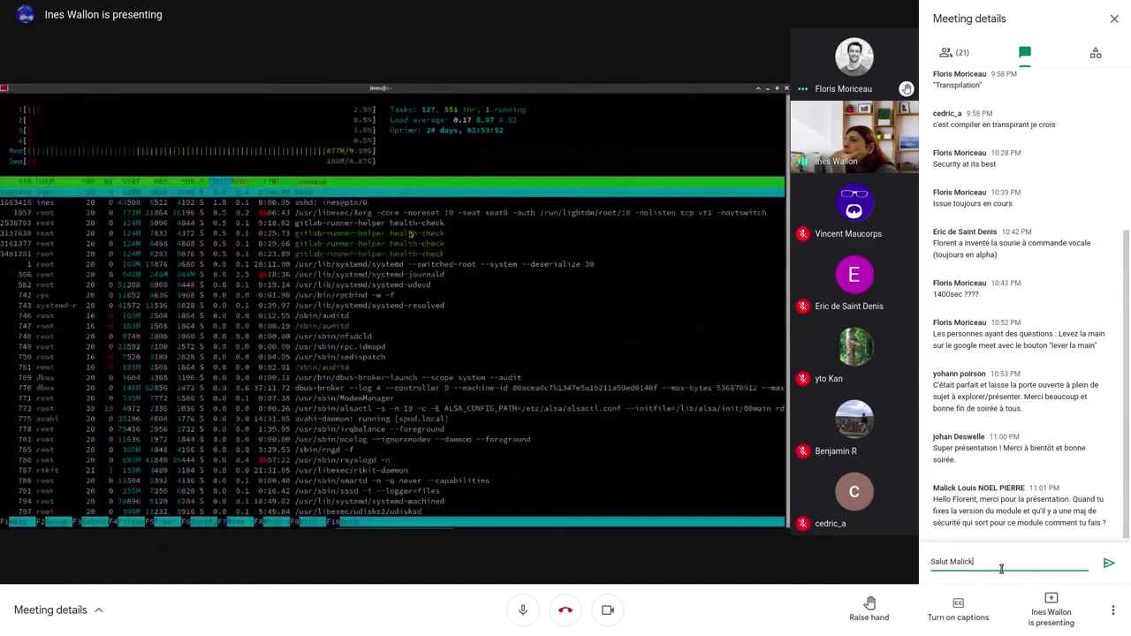
pyautogui.write(', u')
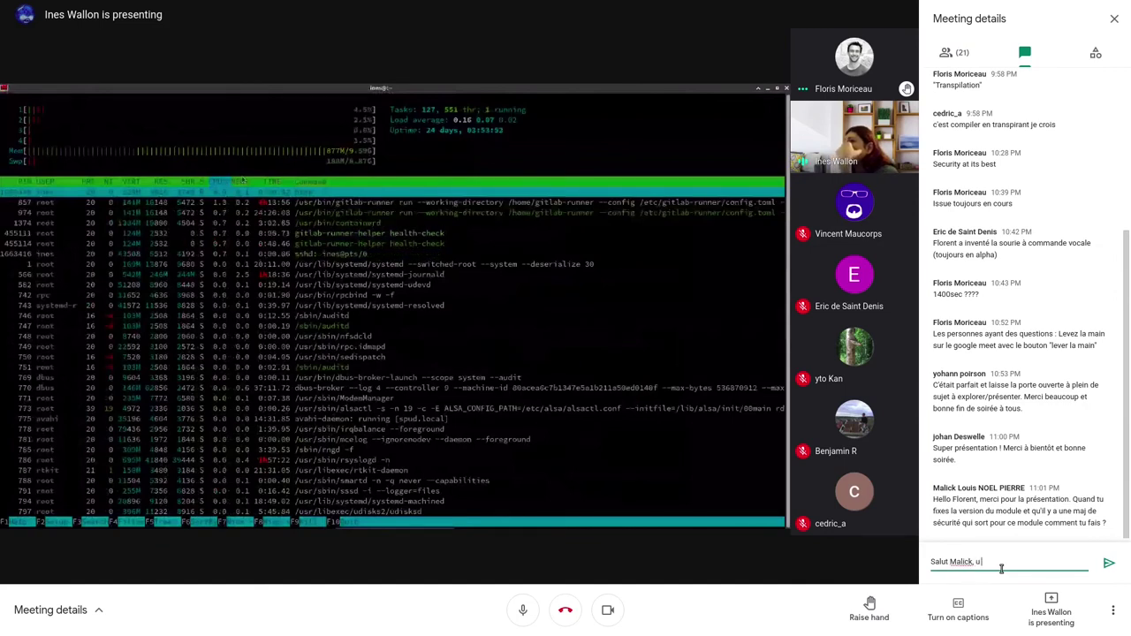
pyautogui.write('tu édites le')
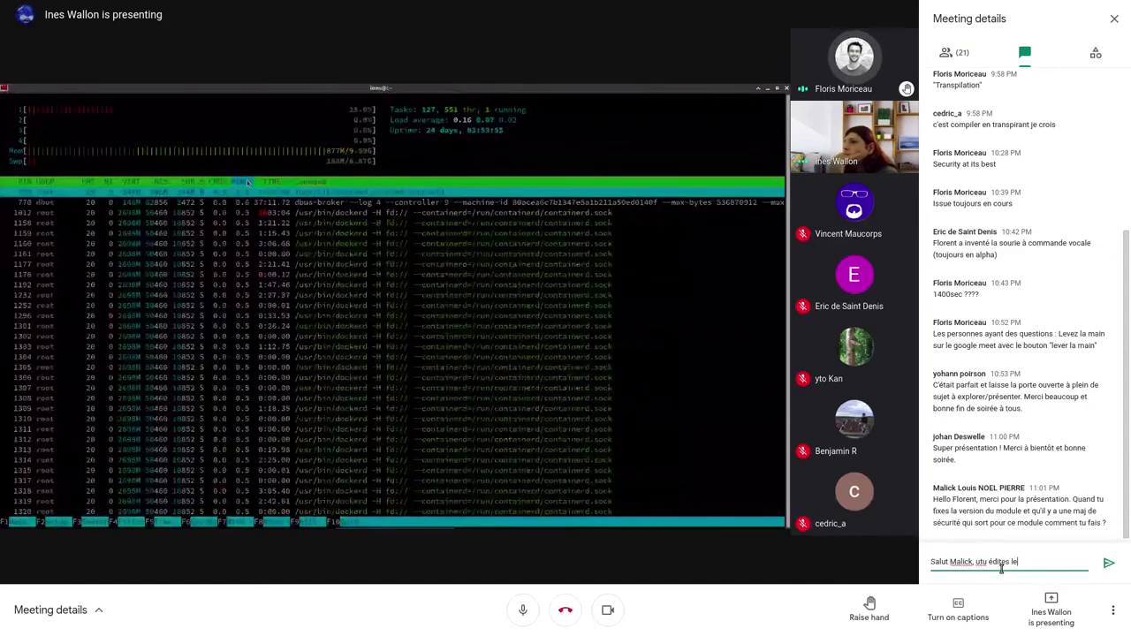
pyautogui.hotkey('ctrl', 'Left')
pyautogui.hotkey('ctrl', 'Left')
pyautogui.hotkey('ctrl', 'Left')
pyautogui.press('Delete')
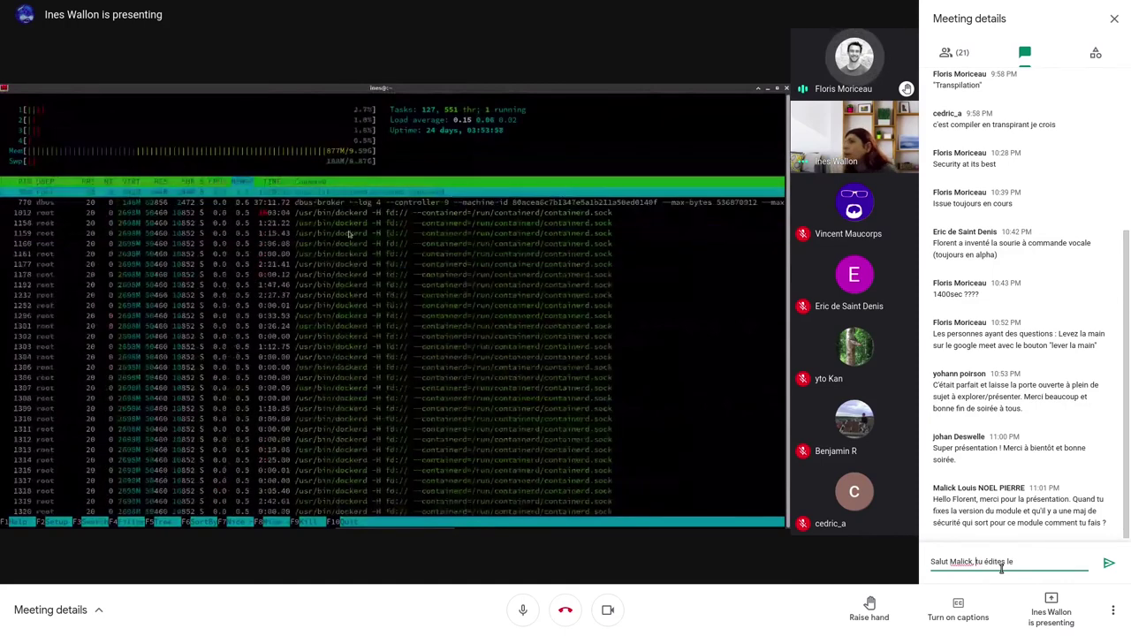
pyautogui.write('fichier c')
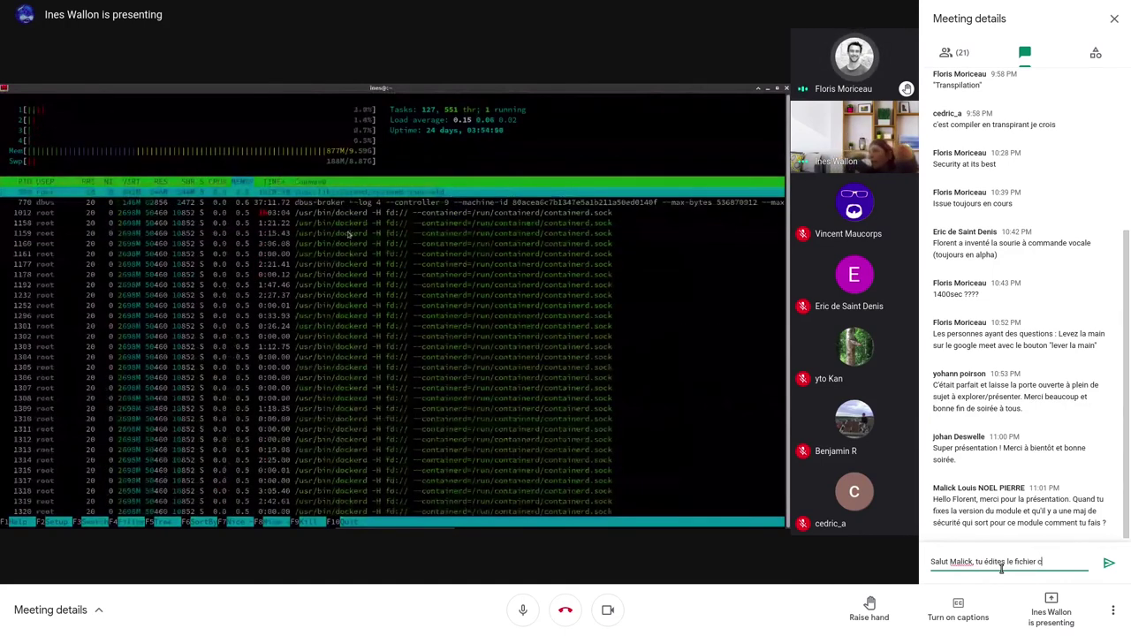
pyautogui.write('omposer.json pour ')
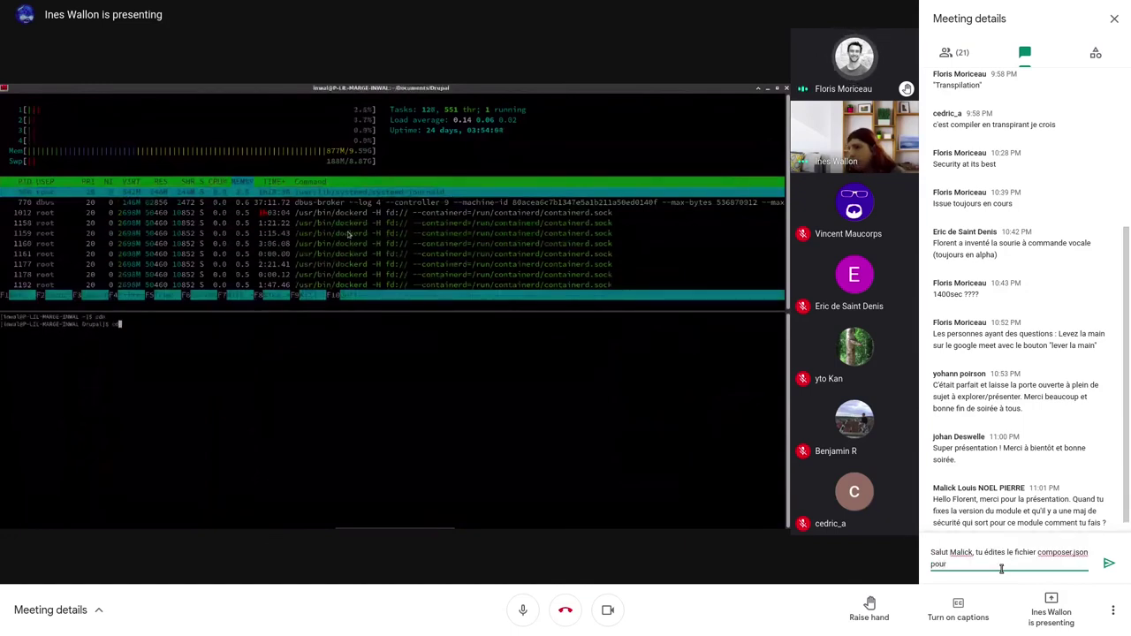
pyautogui.write('préciser l')
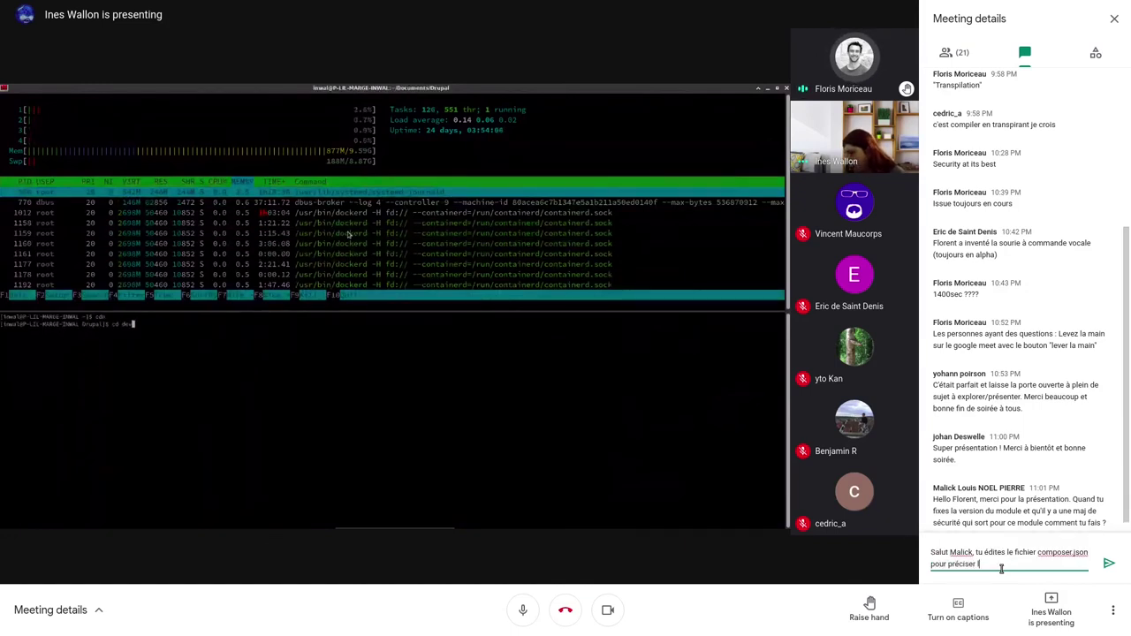
pyautogui.write('a nouvelle versi')
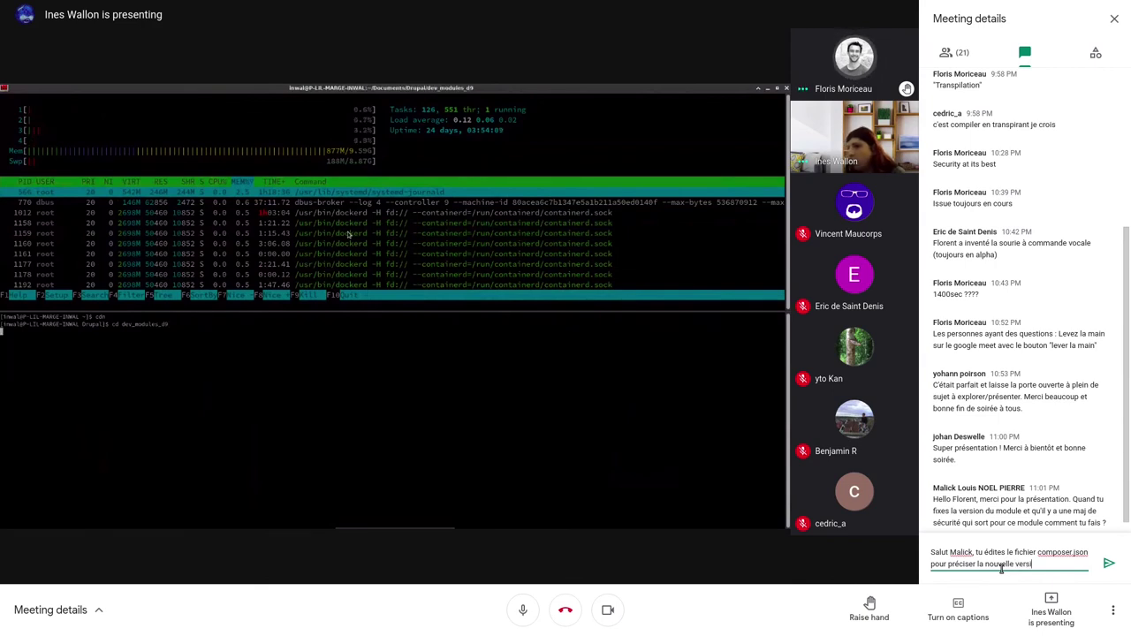
pyautogui.write('on que tu souh')
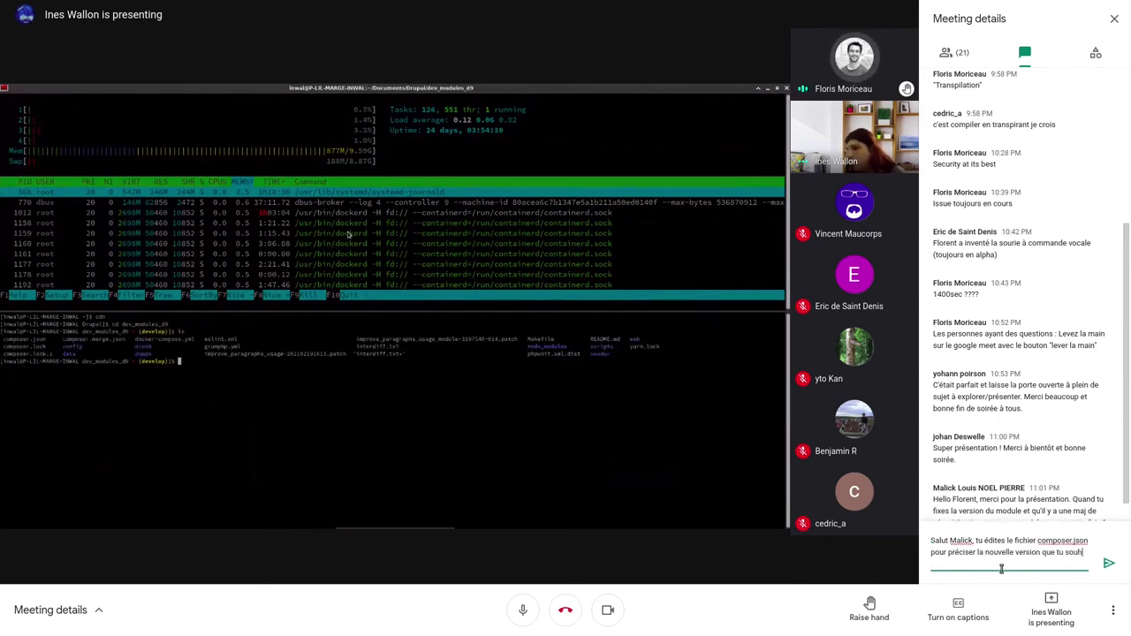
pyautogui.write('aites installé')
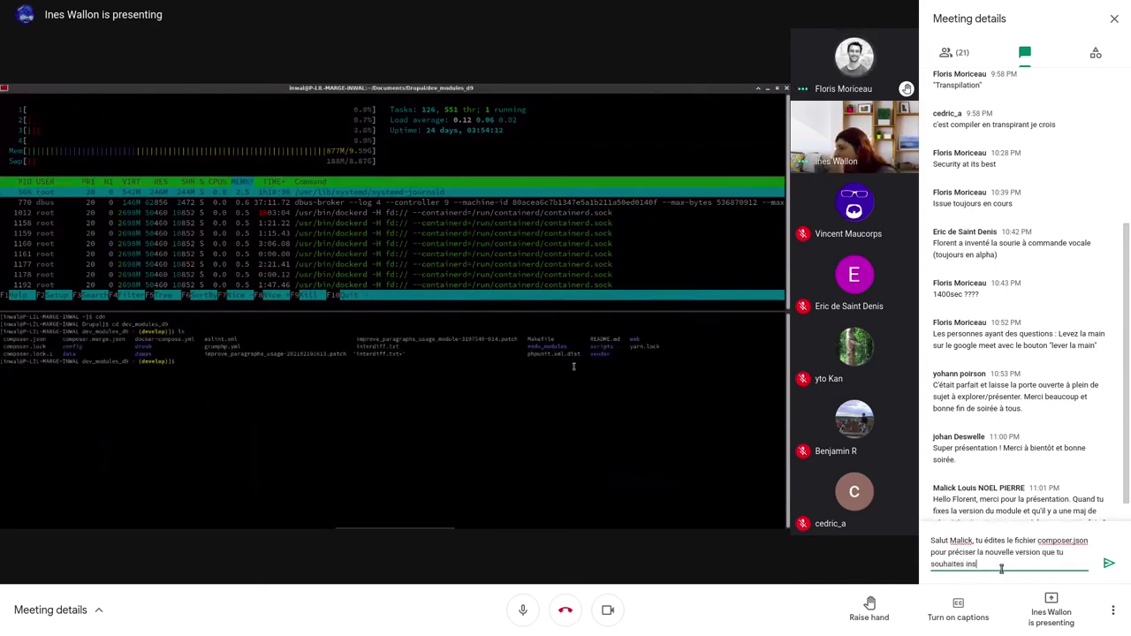
pyautogui.write('r.')
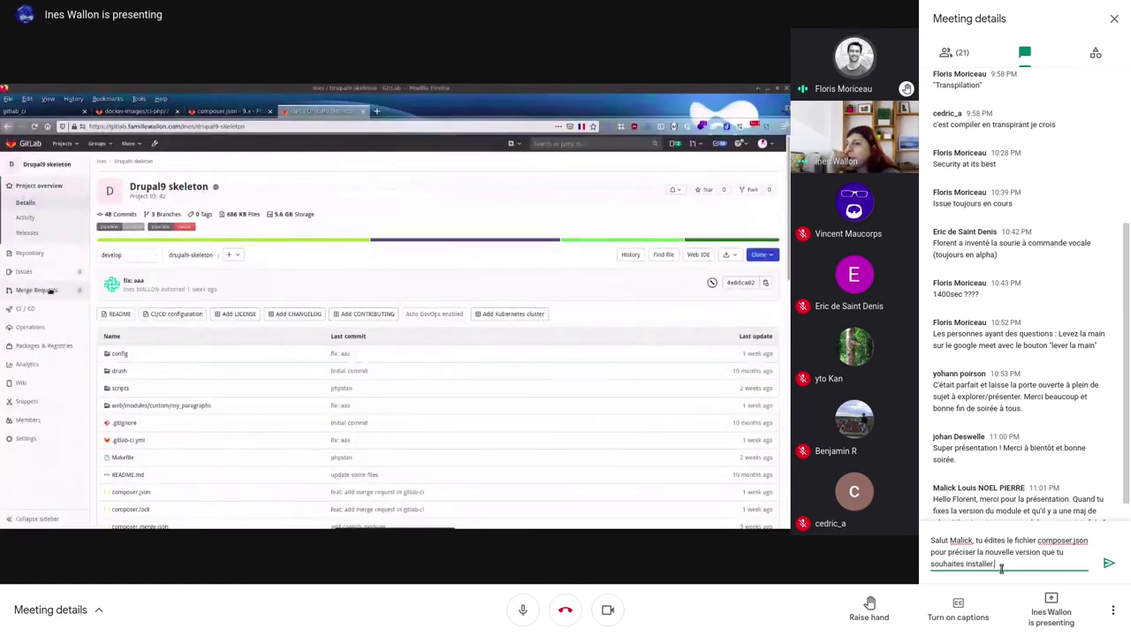
# Step: Continue the reply with "et tu lances un composer update", send it and close the chat
pyautogui.press('BackSpace')
pyautogui.write('et tu la')
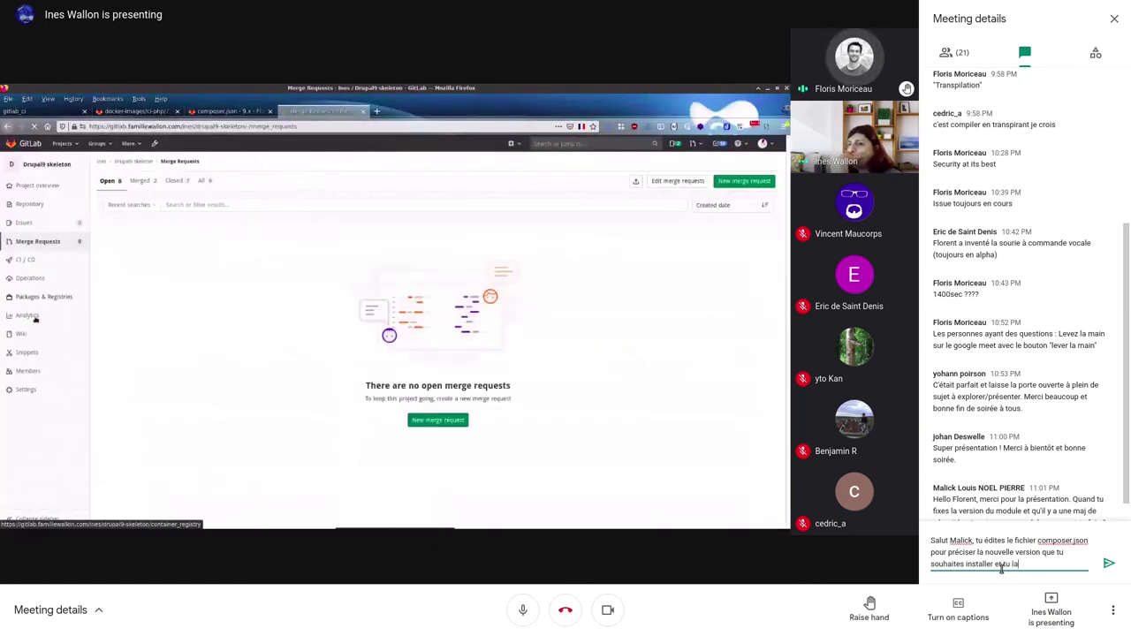
pyautogui.write('nces un composer updat')
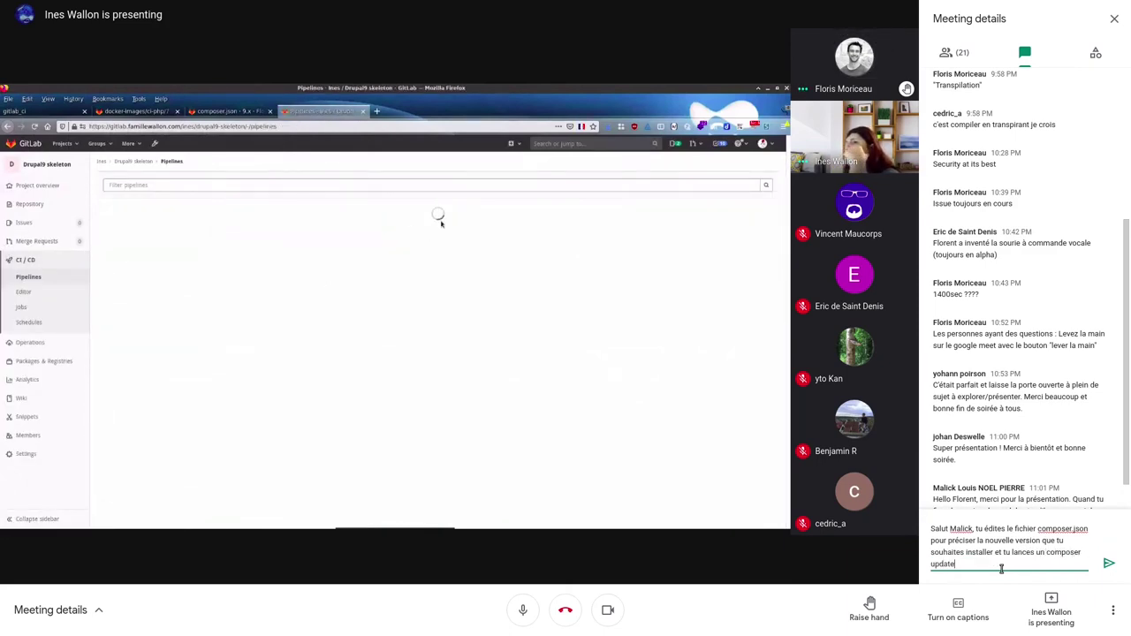
pyautogui.write('e')
pyautogui.press('Return')
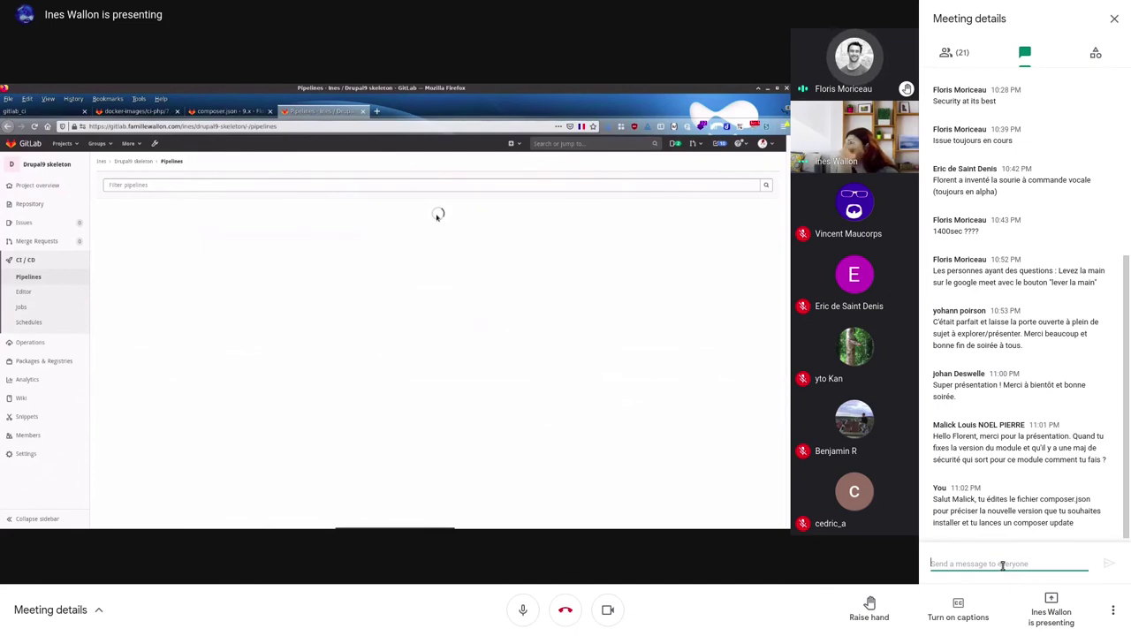
pyautogui.click(1114, 18)
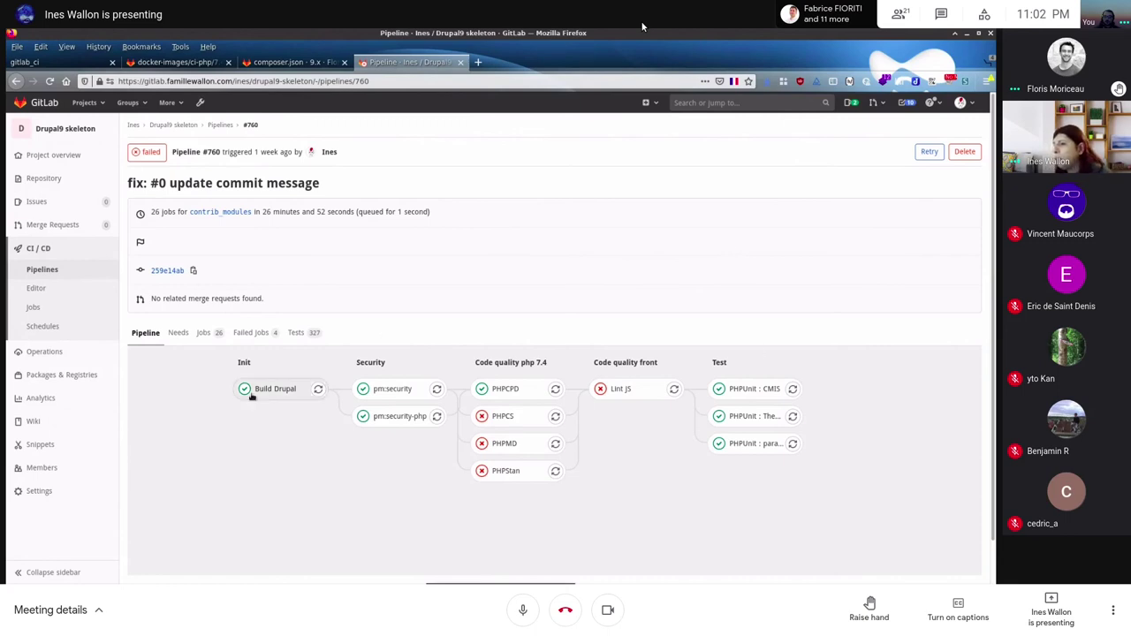
# Step: Retry the Build Drupal and PHPUnit Theme permission jobs of pipeline #760, and check the meeting chat
pyautogui.click(317, 389)
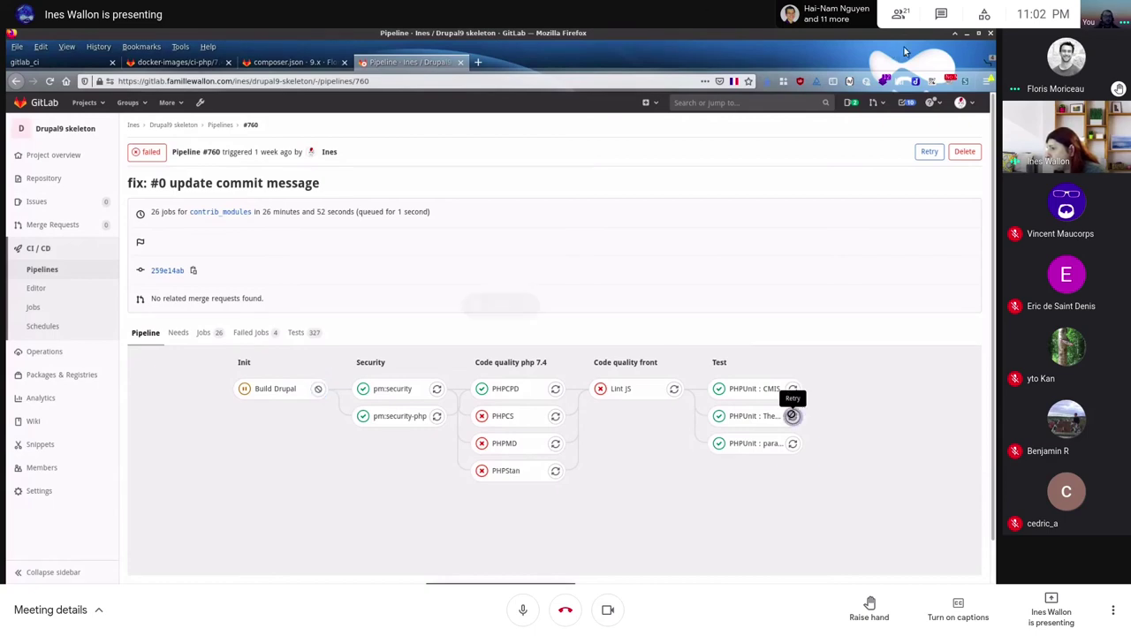
pyautogui.click(941, 14)
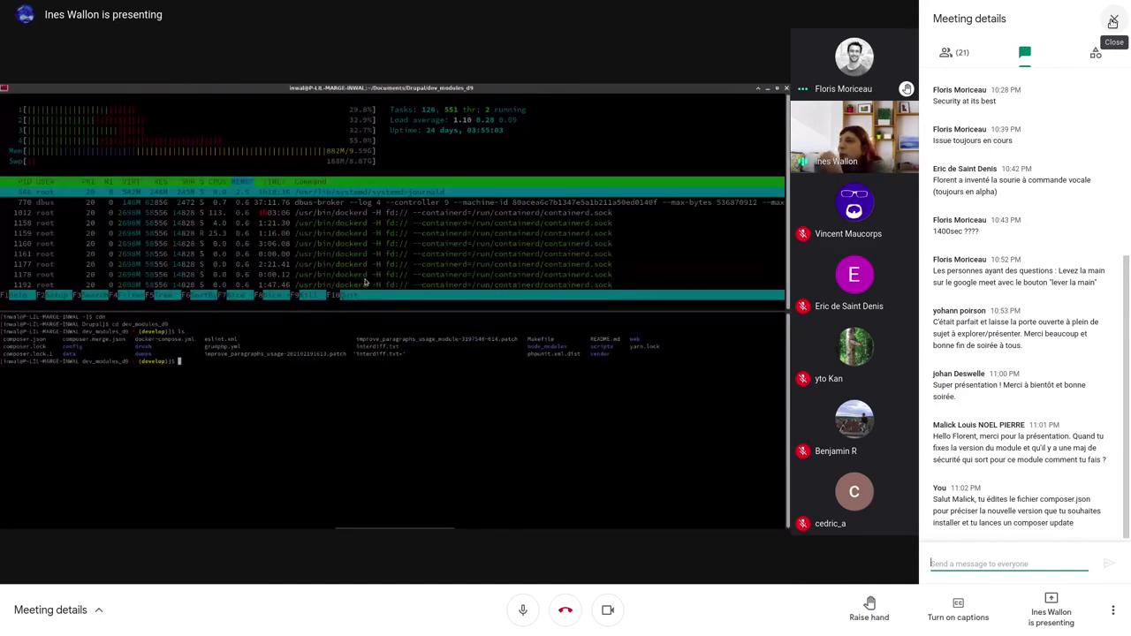
pyautogui.click(1112, 22)
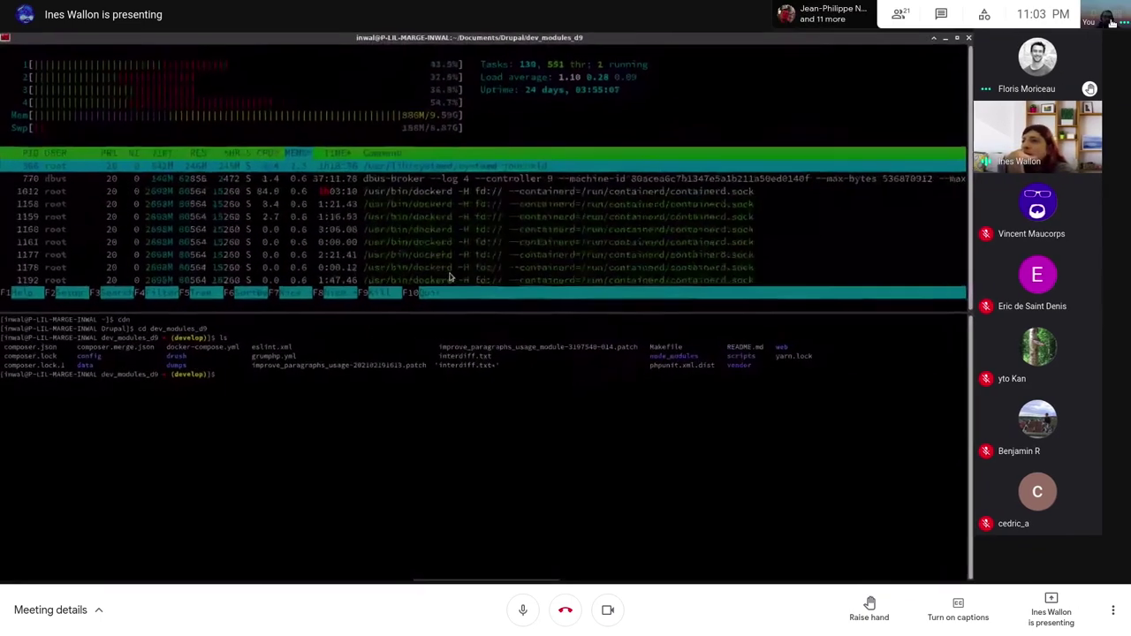
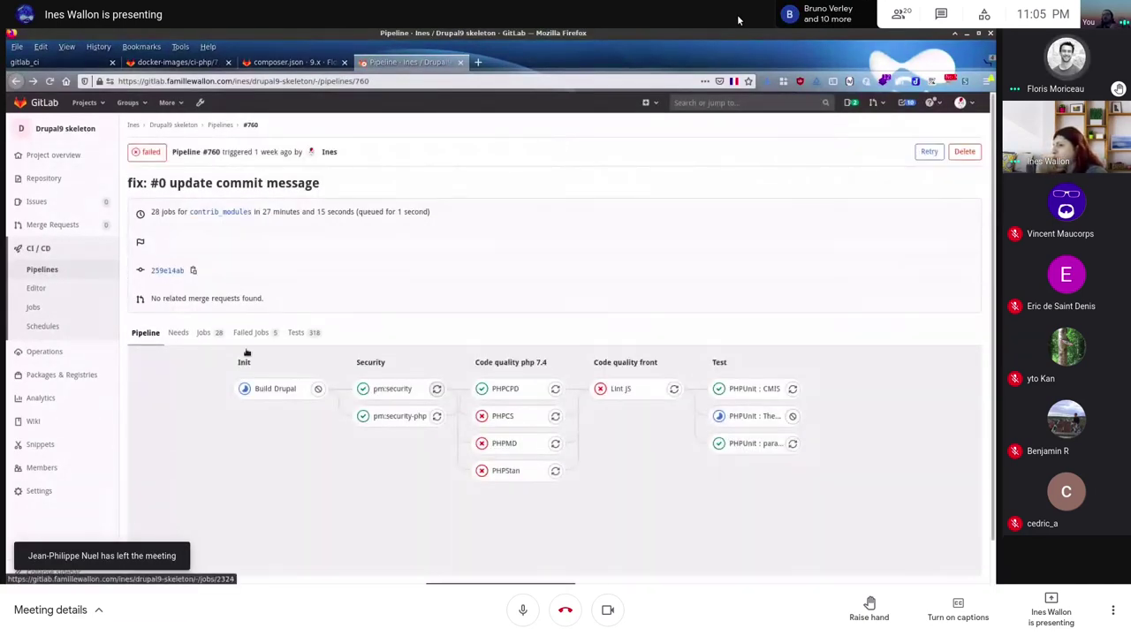
# Step: Review the Build Drupal job's log, return to pipeline #760 and view the PHPUnit Theme permission job's log
pyautogui.click(268, 389)
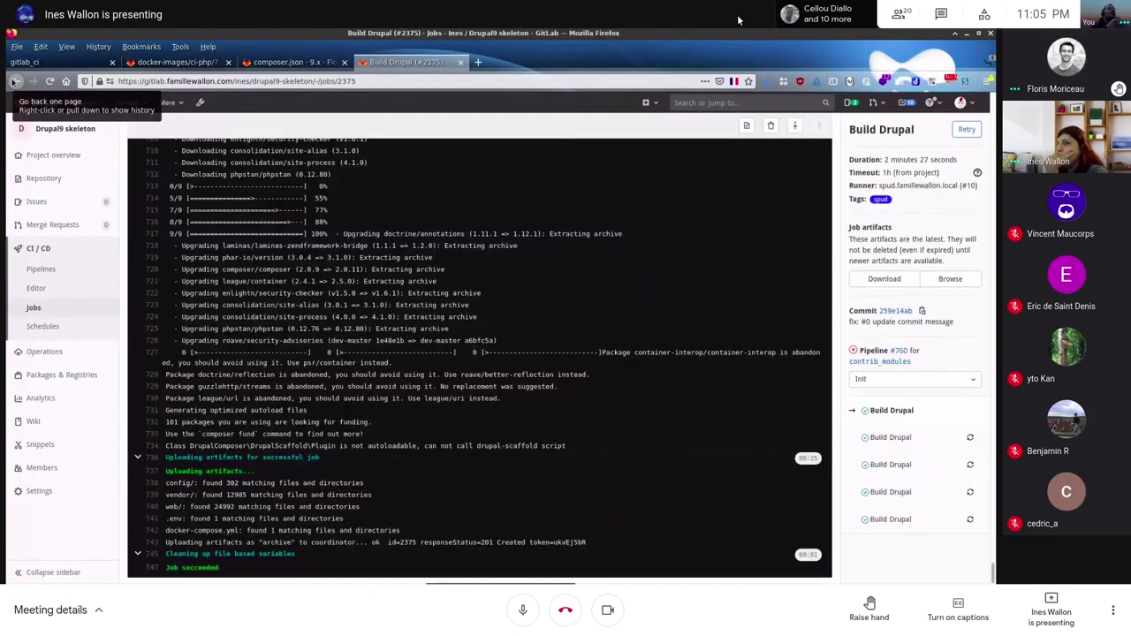
pyautogui.click(16, 81)
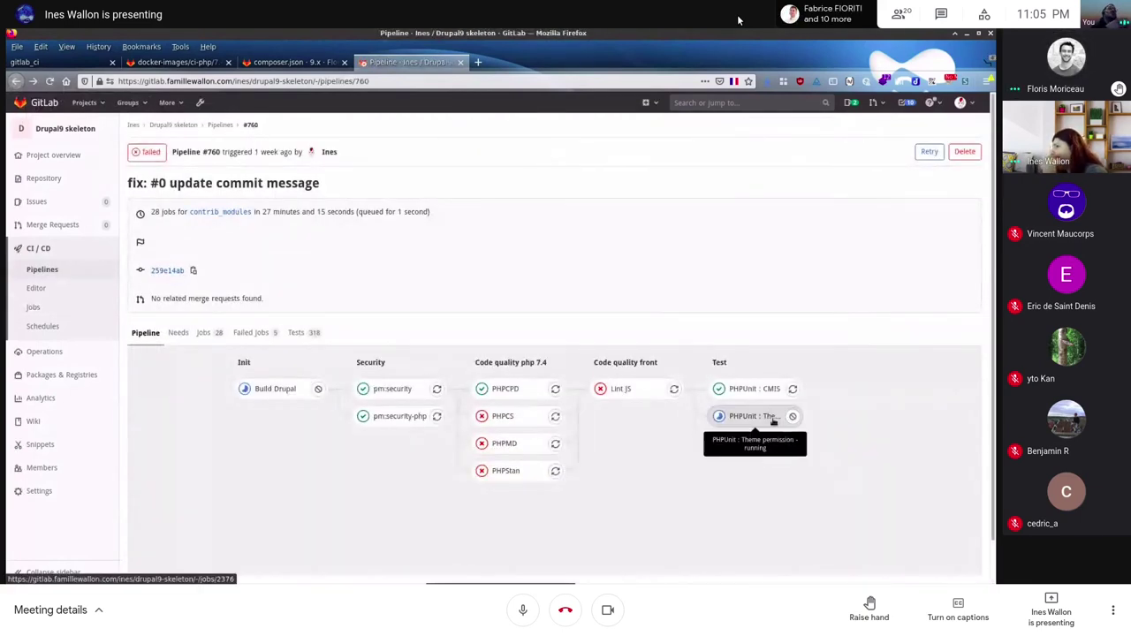
pyautogui.click(773, 422)
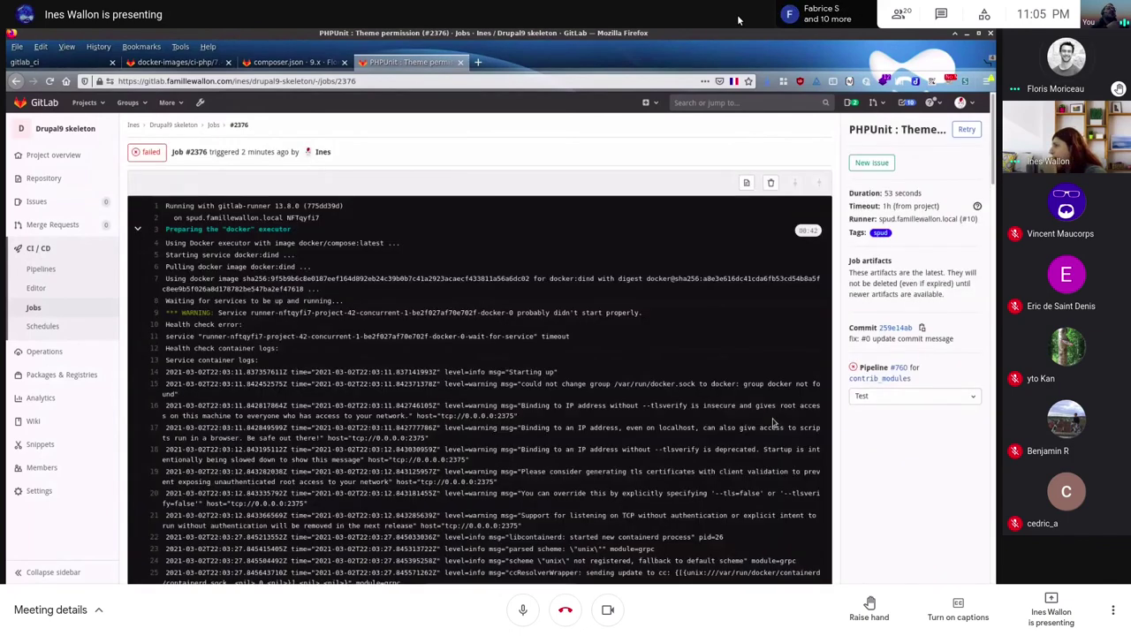
# Step: Retry the PHPUnit Theme permission job and follow its log alongside the runner's htop process view
pyautogui.click(780, 142)
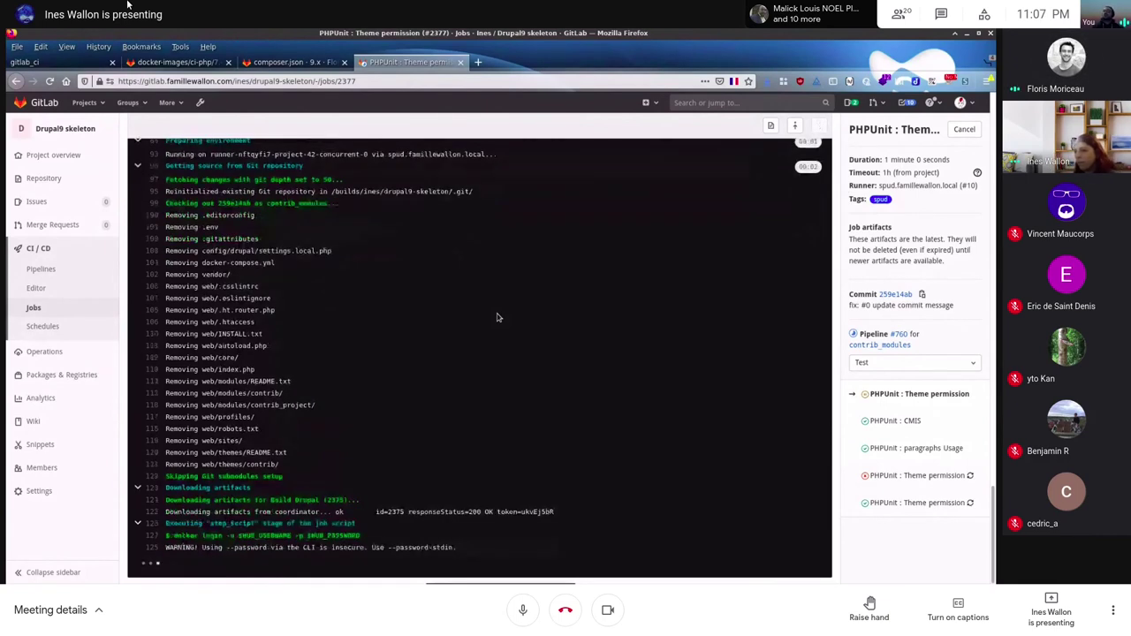
pyautogui.click(457, 418)
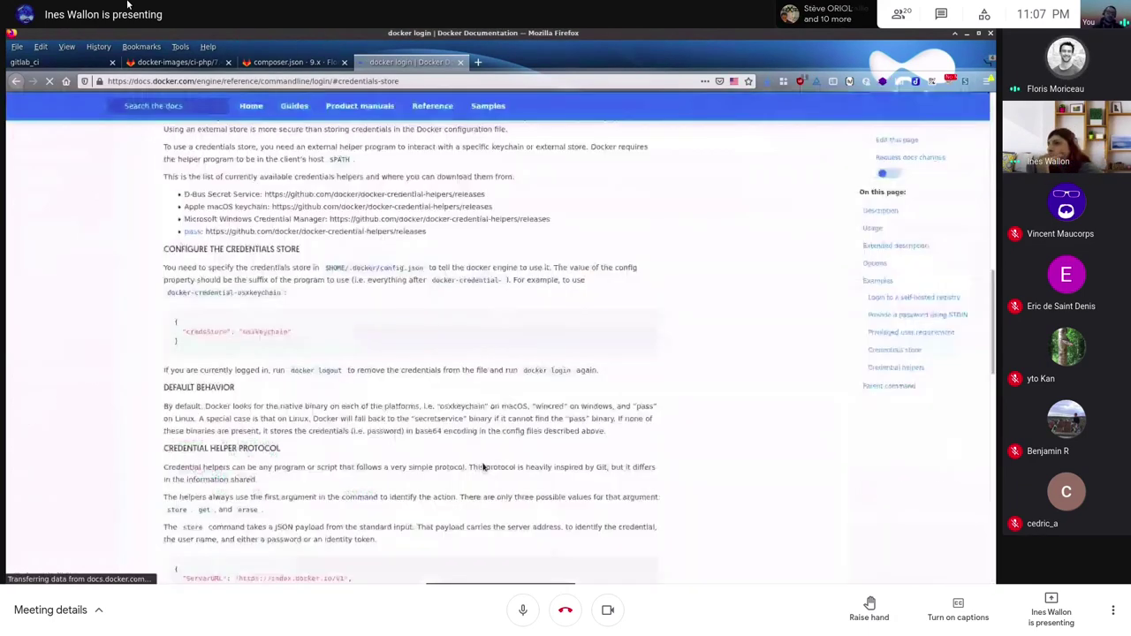
pyautogui.hotkey('alt', 'Left')
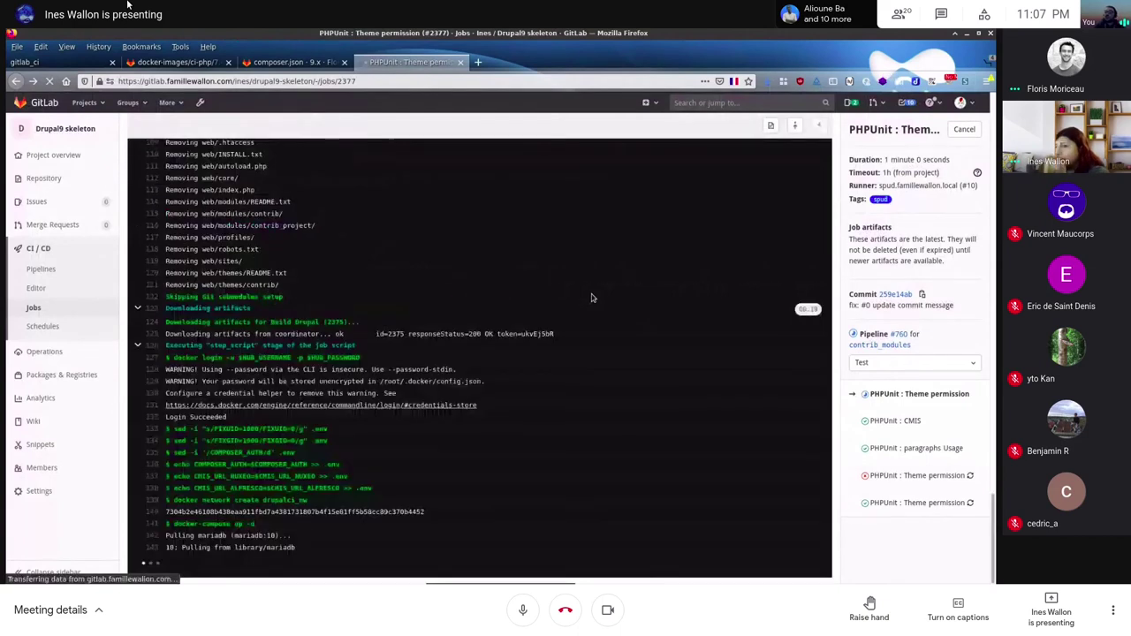
pyautogui.press('F5')
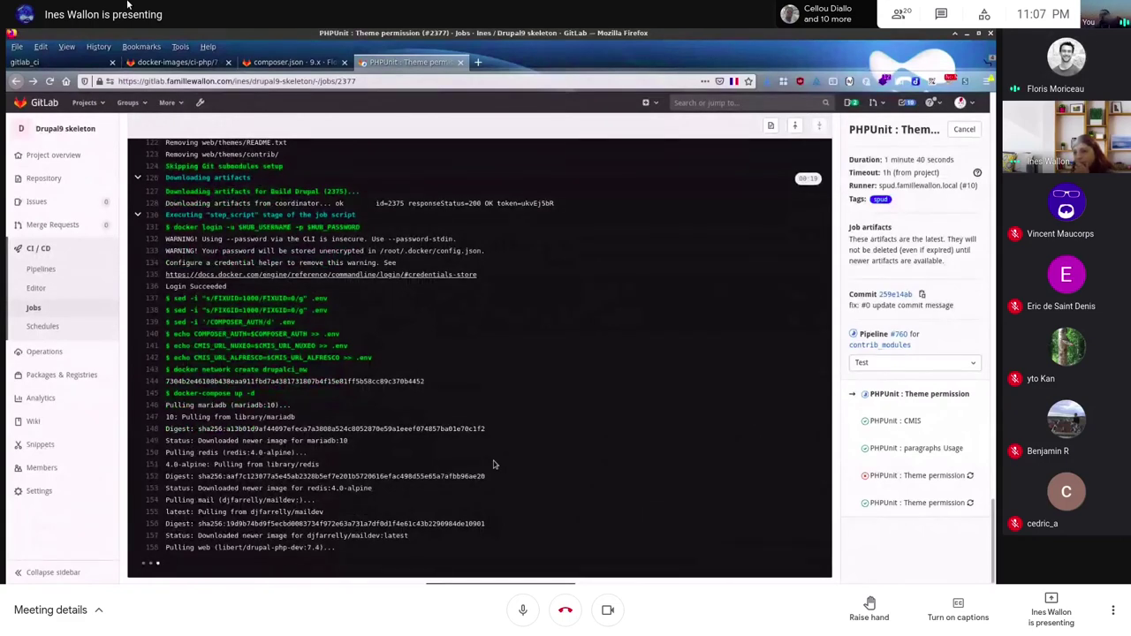
pyautogui.hotkey('alt', 'Tab')
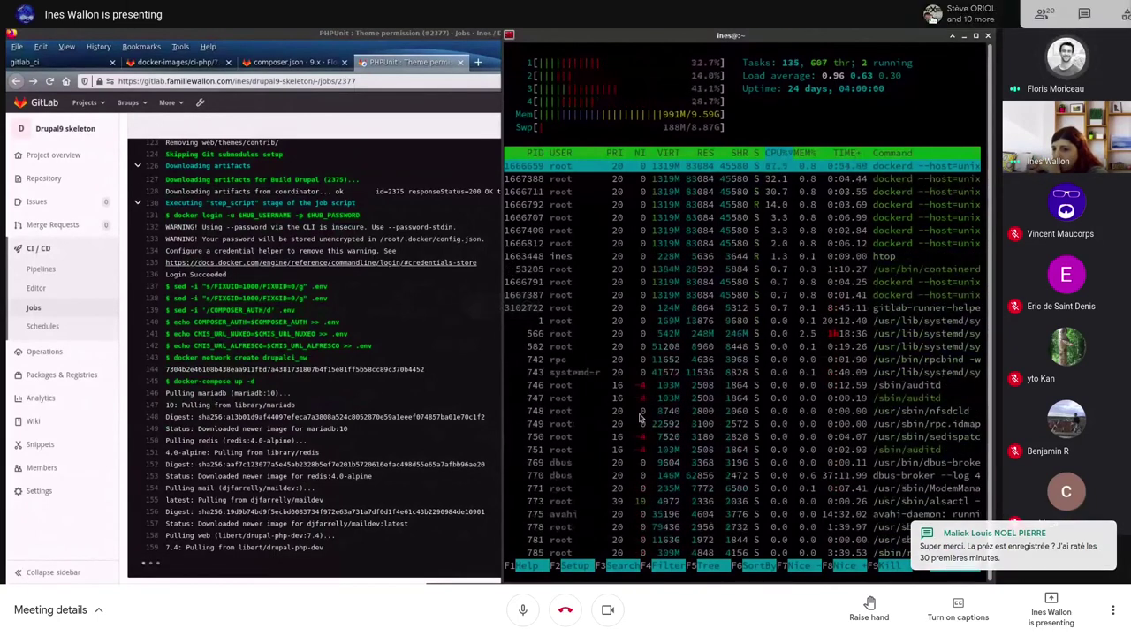
# Step: Read the newest meeting chat message and examine the job stages of the Docker Drupal Project pipeline
pyautogui.click(941, 15)
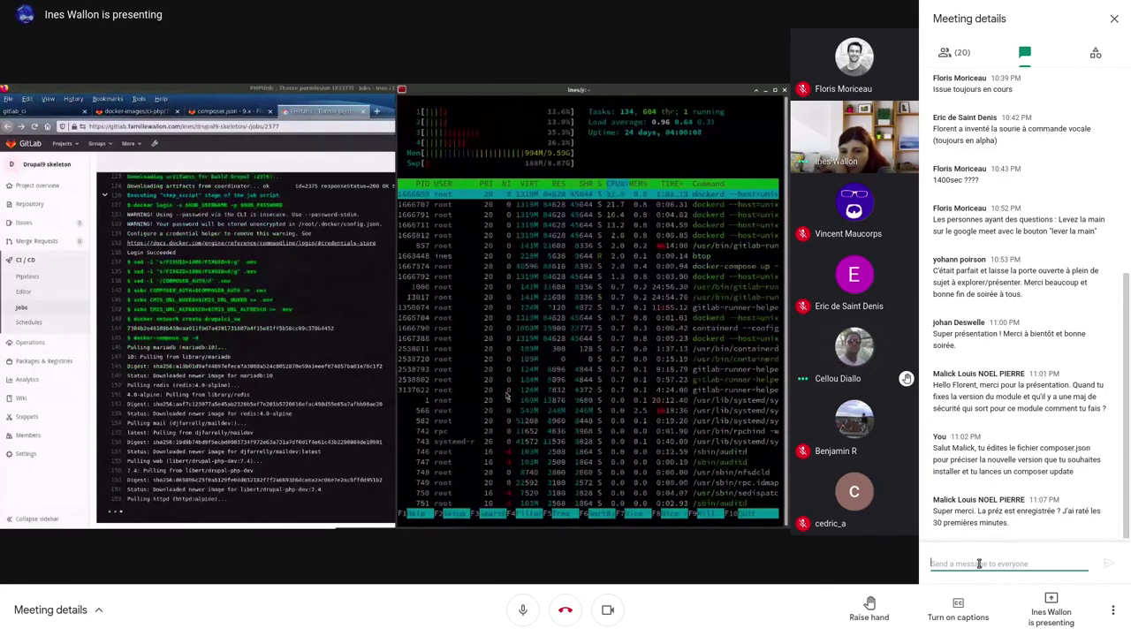
pyautogui.click(1112, 26)
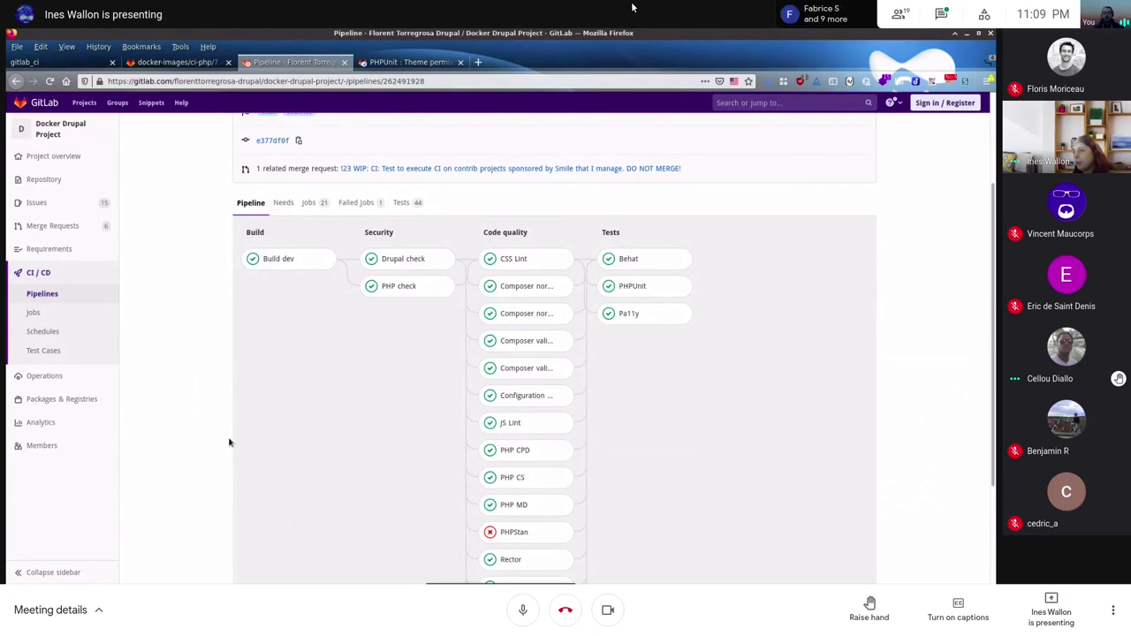
pyautogui.scroll(-3, 260, 438)
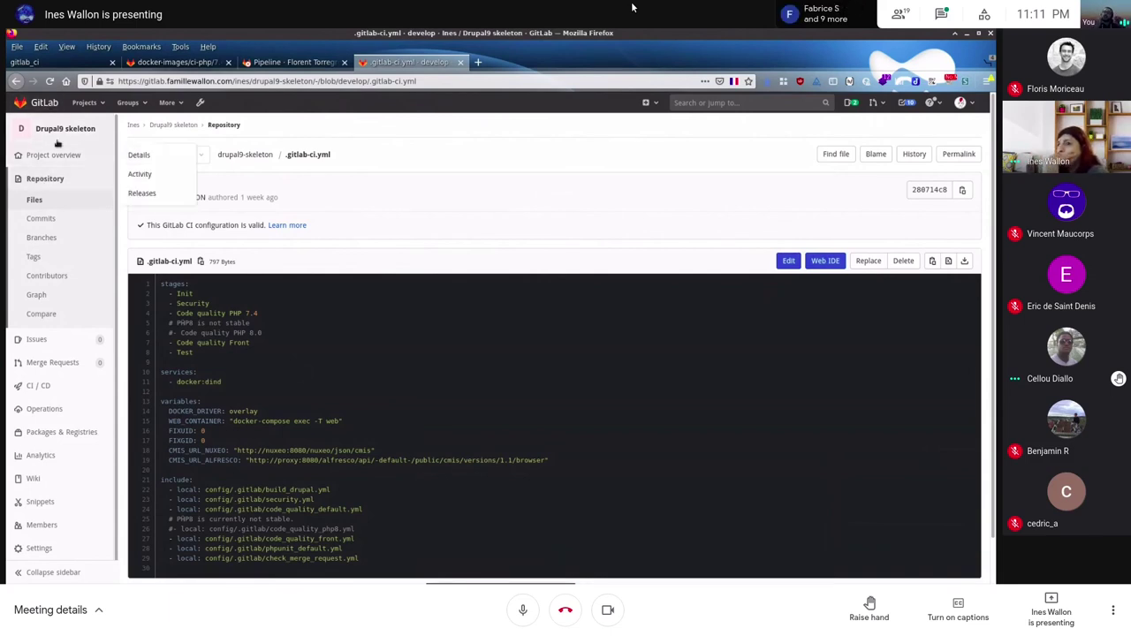
# Step: Return to the Drupal9 skeleton project's overview and open its config/.gitlab folder
pyautogui.click(15, 81)
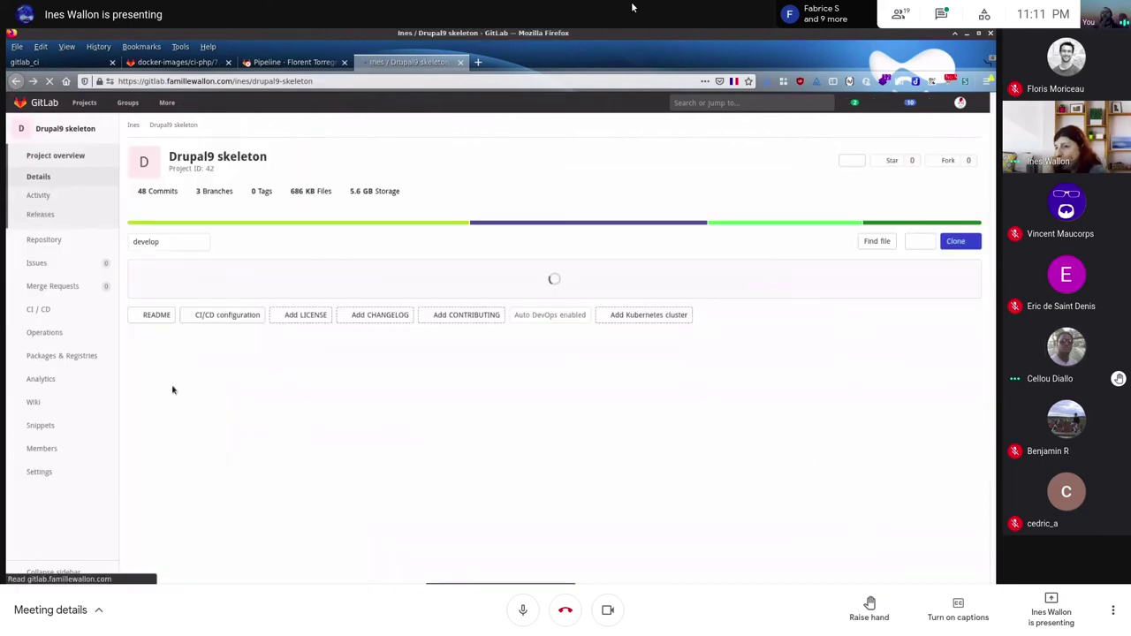
pyautogui.click(194, 370)
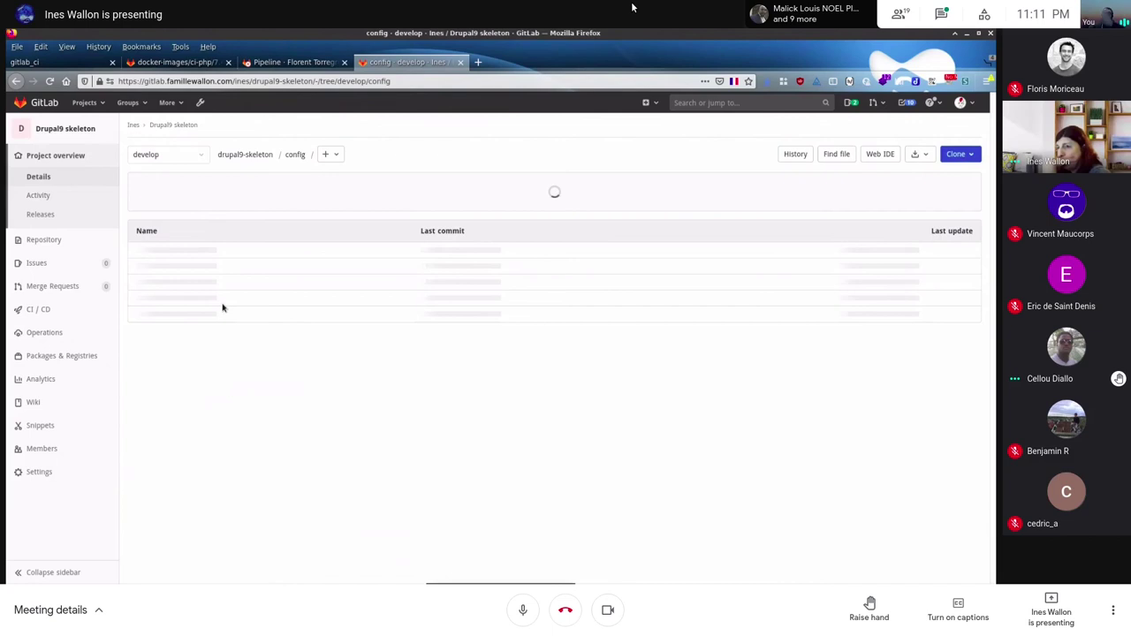
pyautogui.click(237, 275)
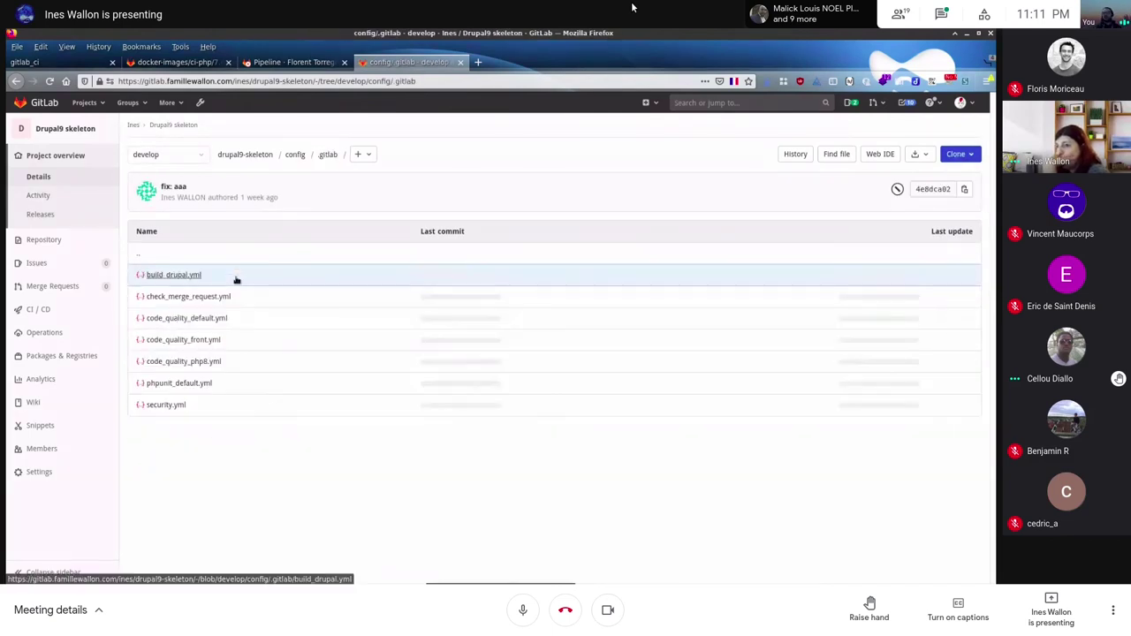
# Step: Open code_quality_default.yml and highlight the needs: ['Build Drupal'] line in the .code_quality_default template
pyautogui.click(260, 325)
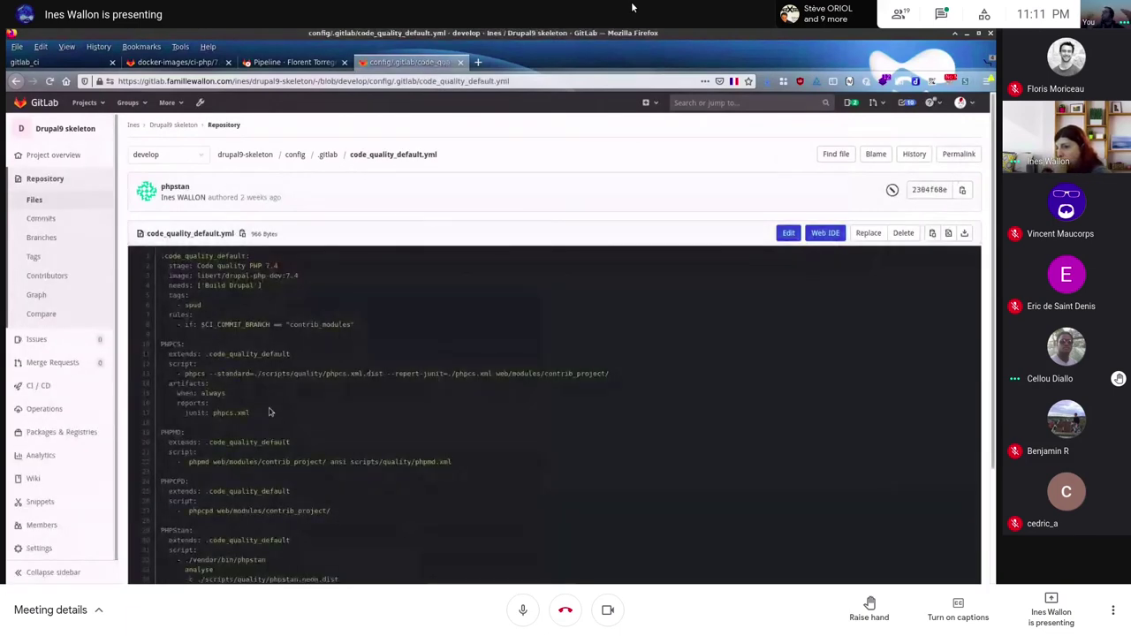
pyautogui.moveTo(272, 289); pyautogui.dragTo(159, 289)
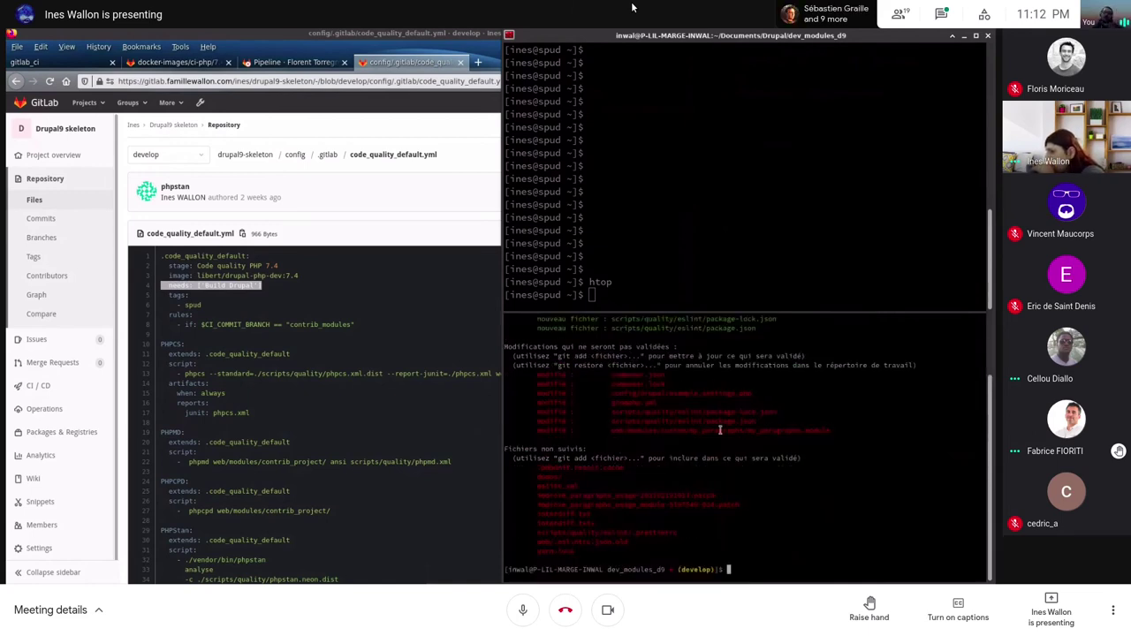
# Step: Switch the dev_modules_d9 repository to the contrib_modules branch in the terminal with git co
pyautogui.scroll(2, 712, 408)
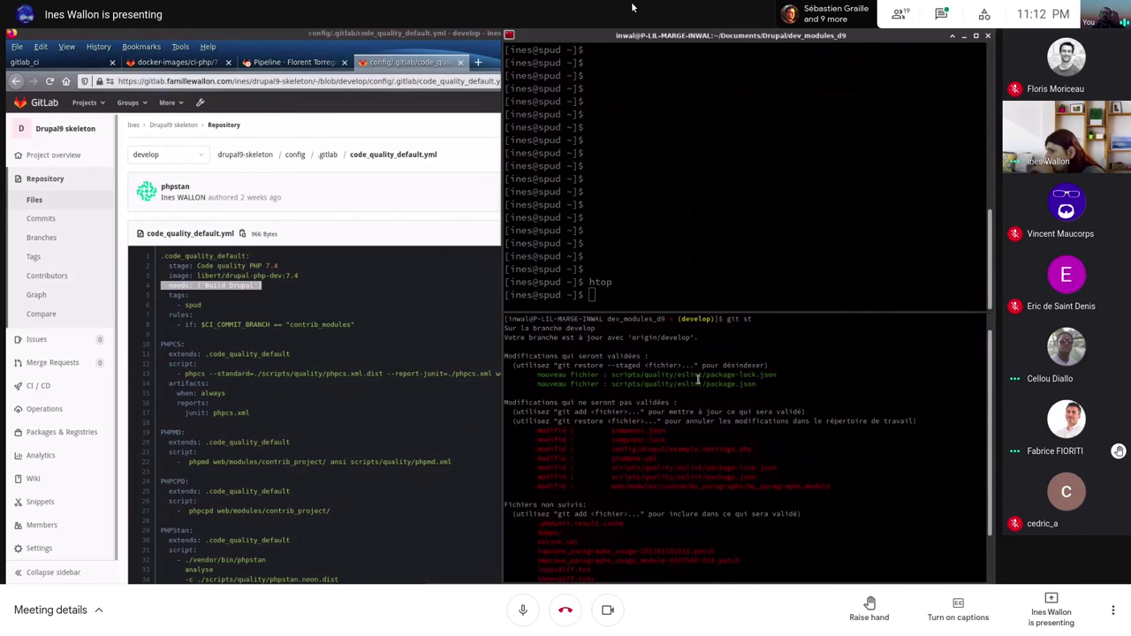
pyautogui.scroll(-2, 697, 377)
pyautogui.write('git co ci_')
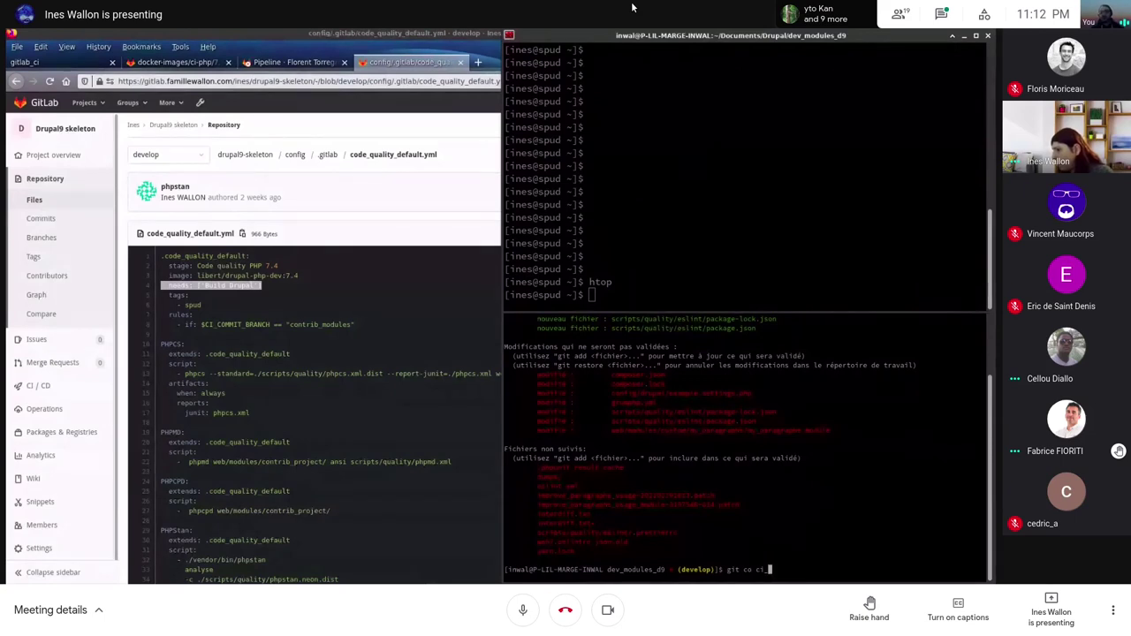
pyautogui.press('BackSpace')
pyautogui.press('BackSpace')
pyautogui.write('contrib_modules')
pyautogui.press('Return')
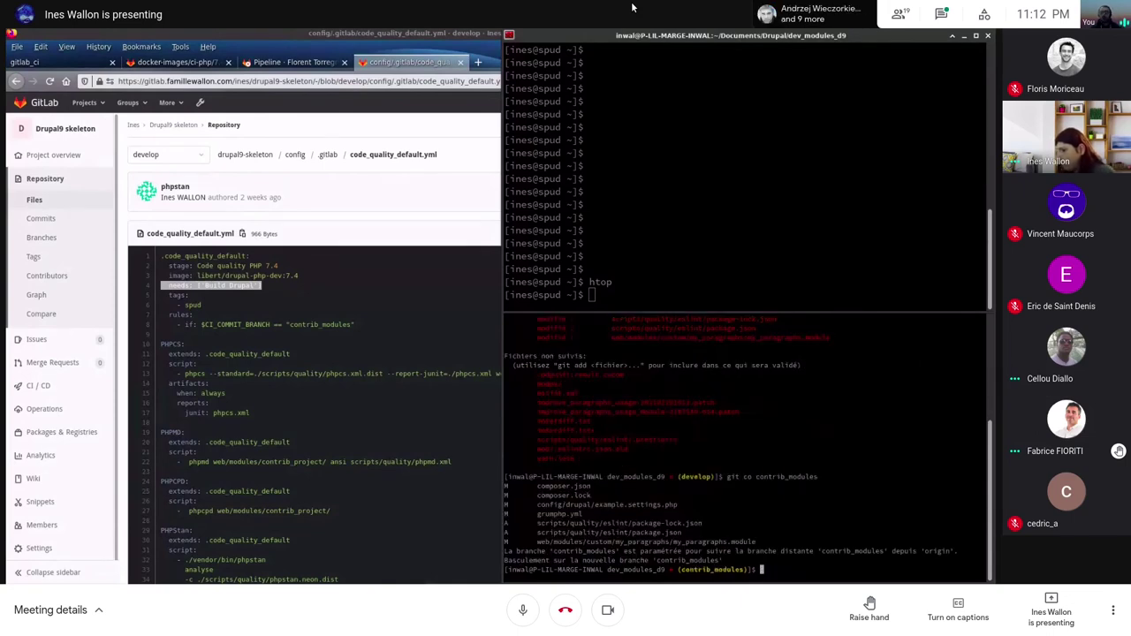
# Step: Check the repository's status on contrib_modules and show the git diff of grumphp.yml
pyautogui.write('git st')
pyautogui.press('Return')
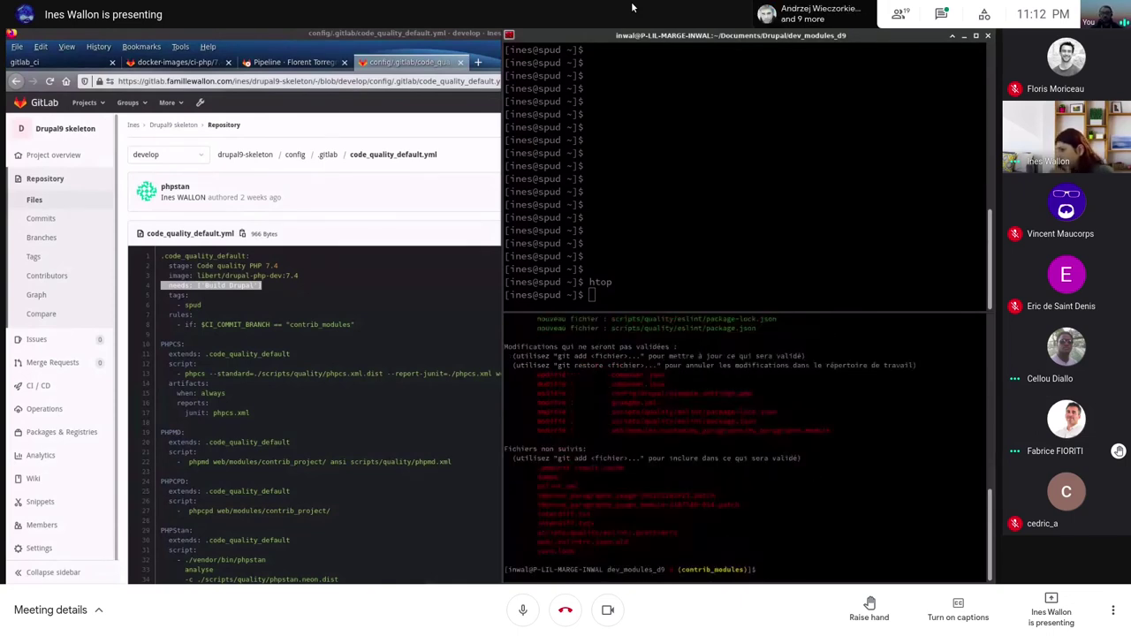
pyautogui.doubleClick(634, 402)
pyautogui.write('git diff')
pyautogui.middleClick(881, 425)
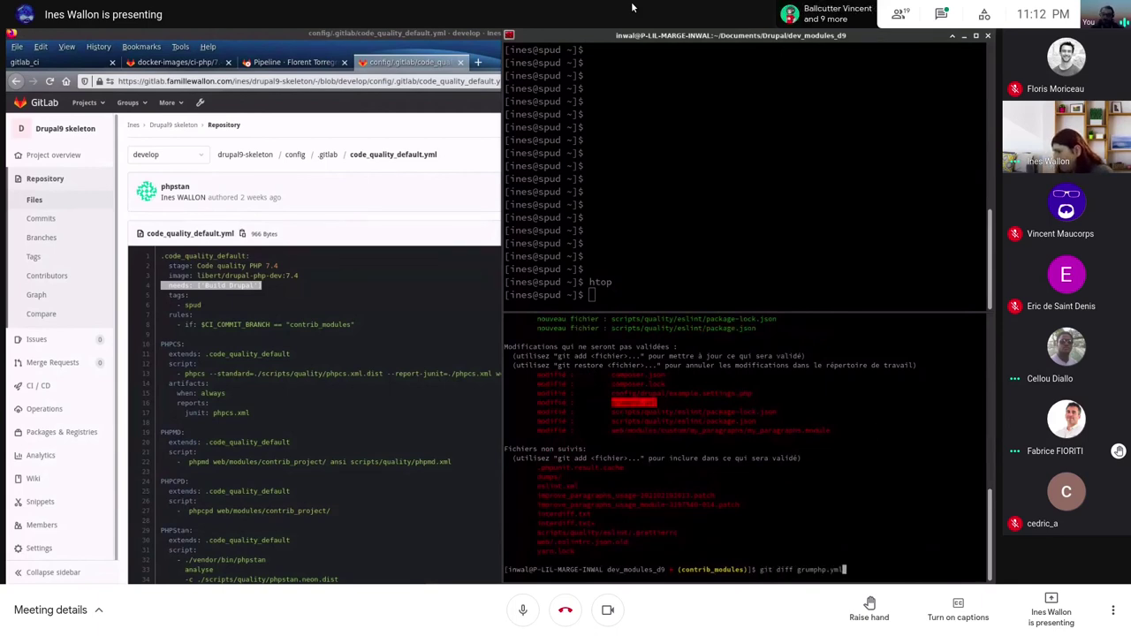
pyautogui.press('Return')
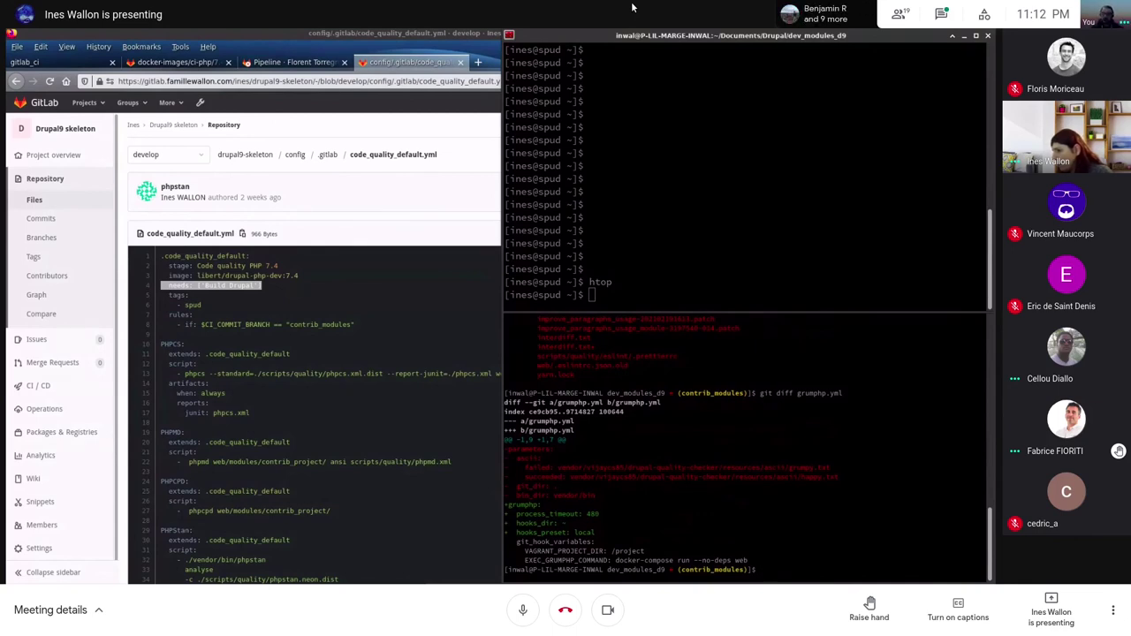
# Step: Change the terminal's directory to test/drupal9-skeleton under the Drupal folder and run git st there
pyautogui.write('co ./.')
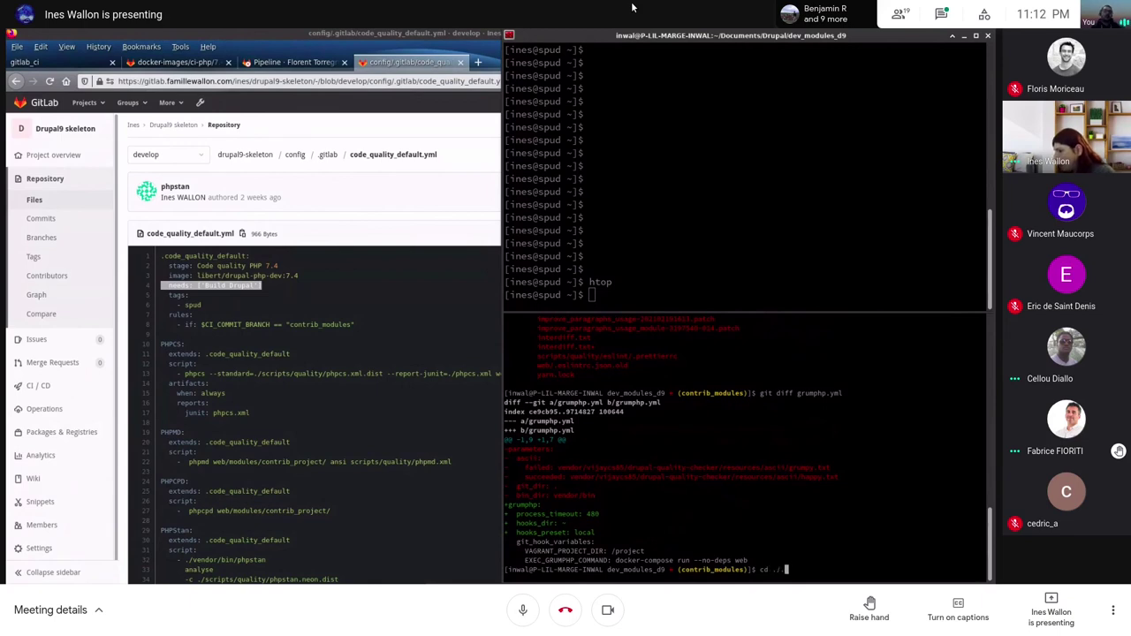
pyautogui.press('Return')
pyautogui.write('cd ..')
pyautogui.press('Return')
pyautogui.write('cd ')
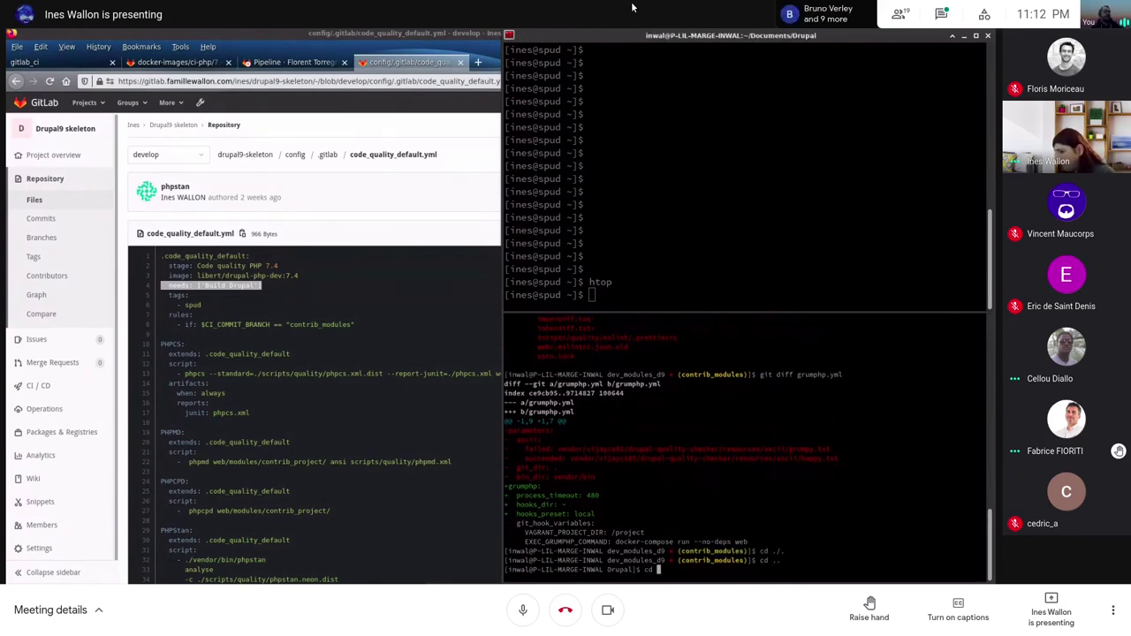
pyautogui.write('test/drupal9-skeleton')
pyautogui.press('Return')
pyautogui.press('Return')
pyautogui.press('Return')
pyautogui.press('Return')
pyautogui.press('Return')
pyautogui.write('git st')
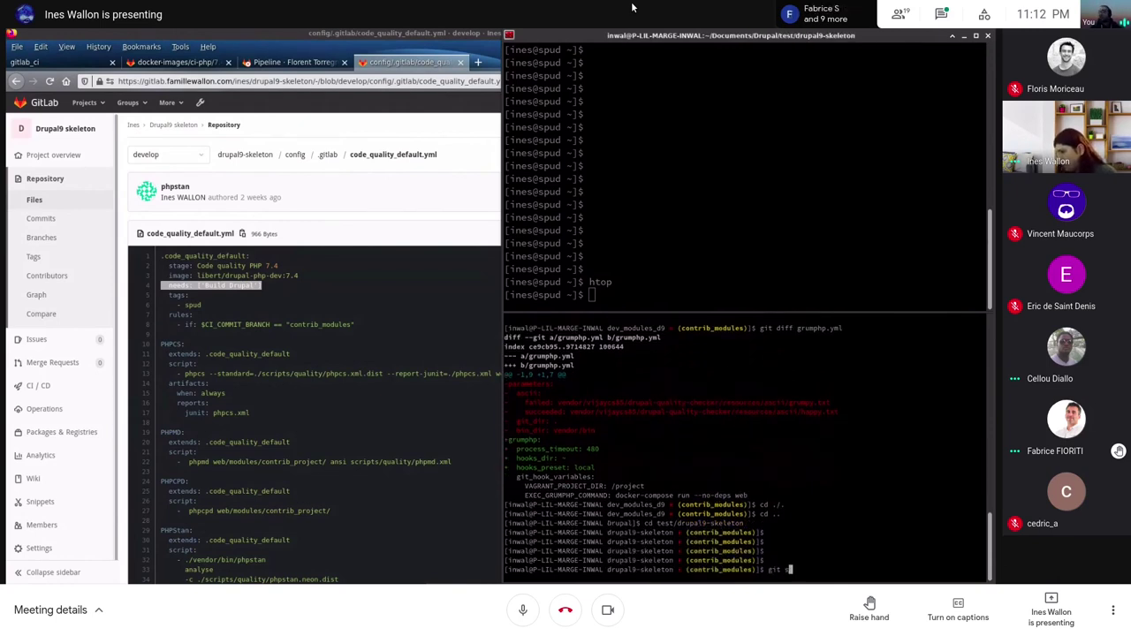
pyautogui.press('Return')
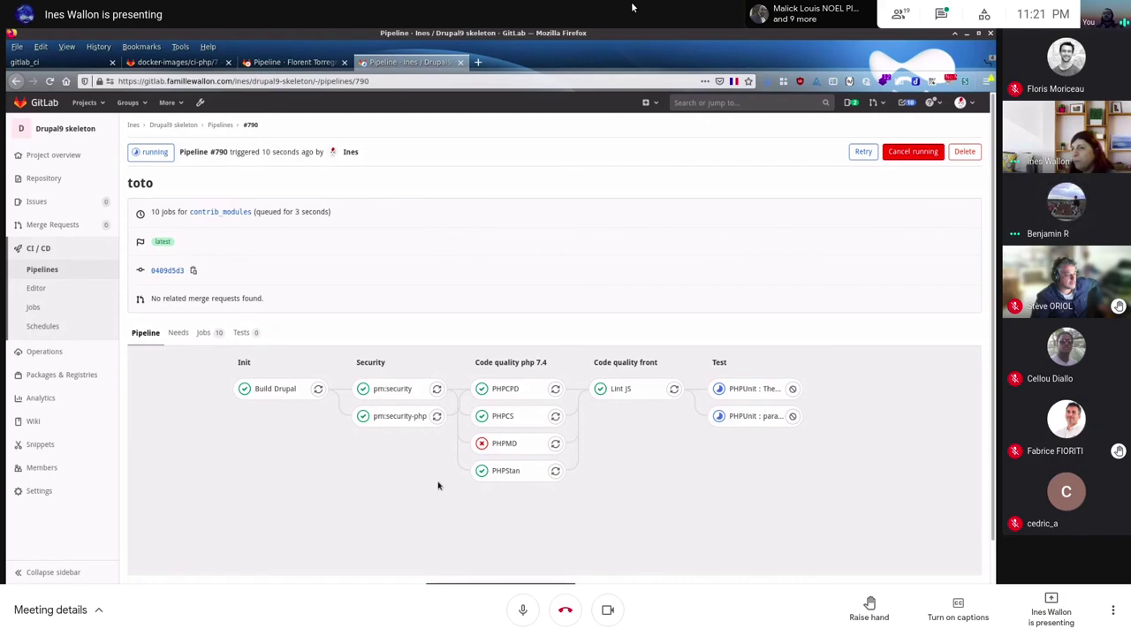
# Step: View the Drupal9 skeleton's pipeline list, open pipeline #790 and its PHPMD job
pyautogui.click(89, 278)
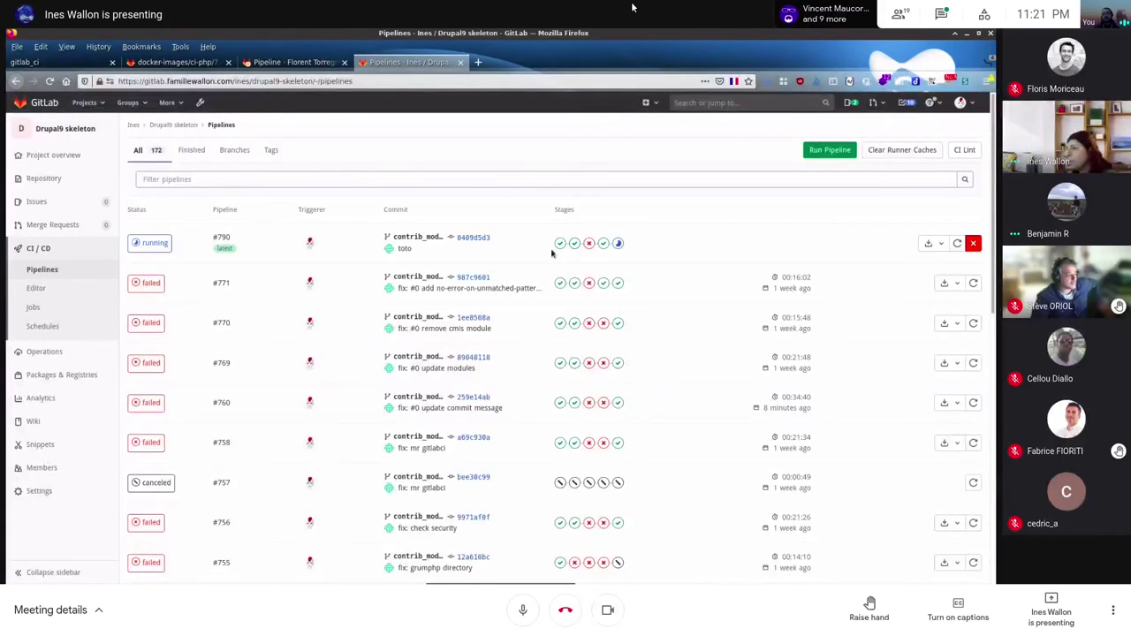
pyautogui.click(154, 243)
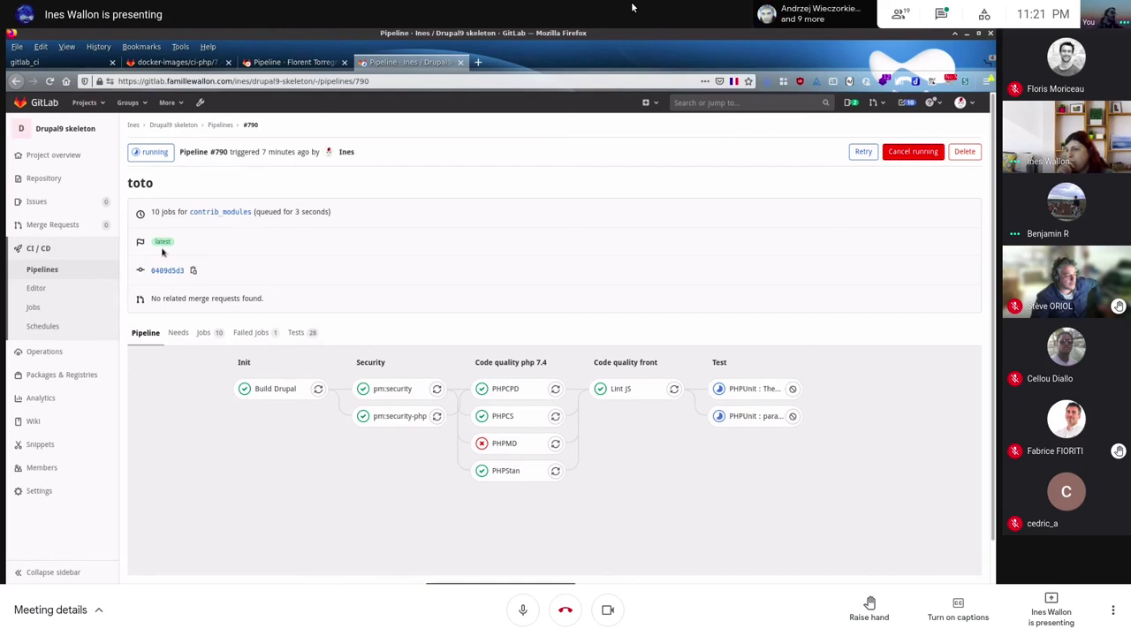
pyautogui.click(508, 442)
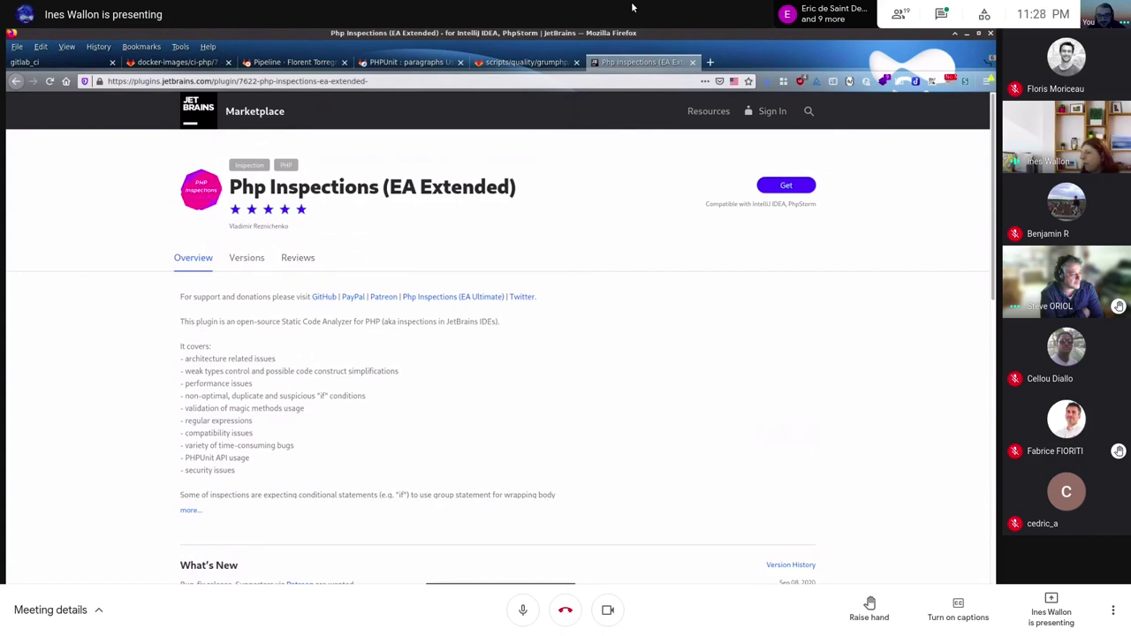
# Step: Switch to the drupal9-skeleton terminal and examine the git_commit_message rules reported for the "toto" commit, highlighting the relevant line
pyautogui.click(542, 575)
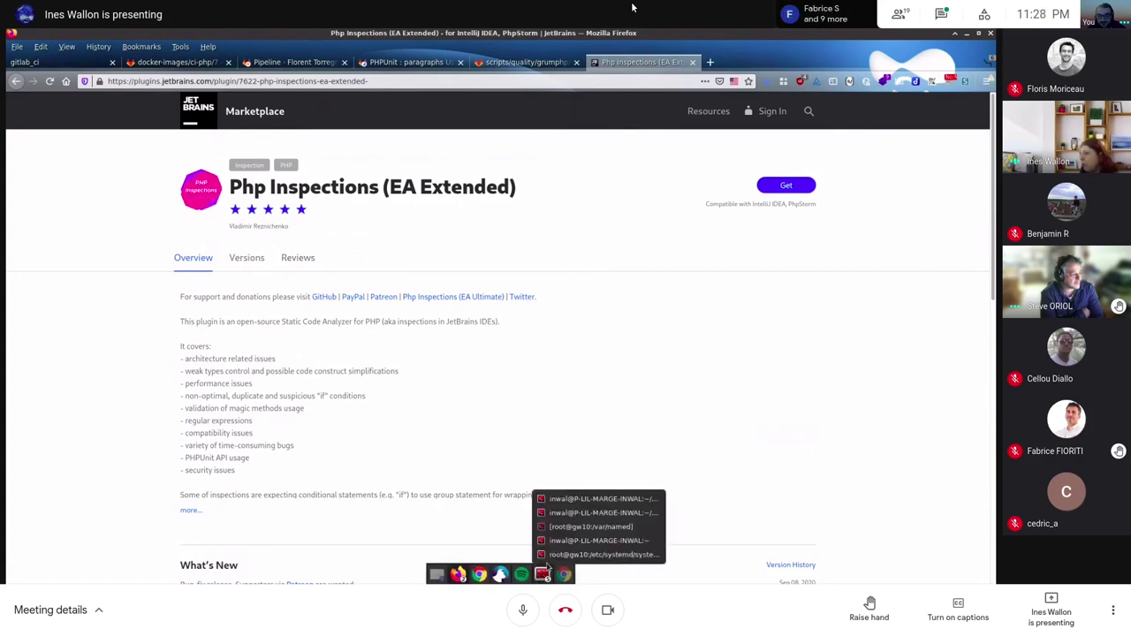
pyautogui.click(571, 500)
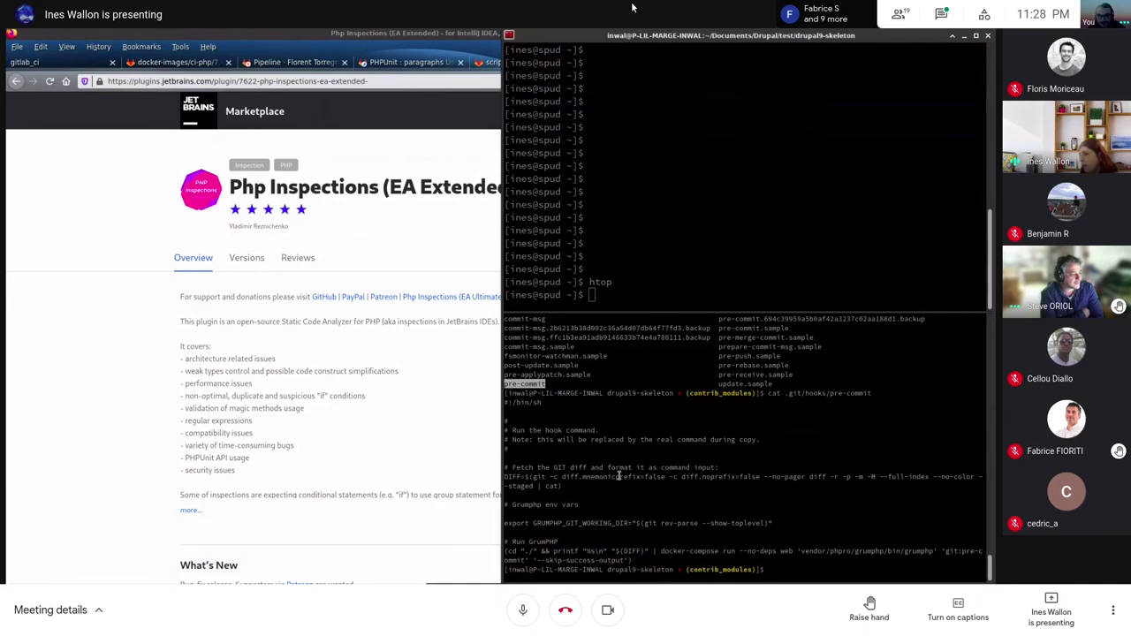
pyautogui.scroll(10, 619, 475)
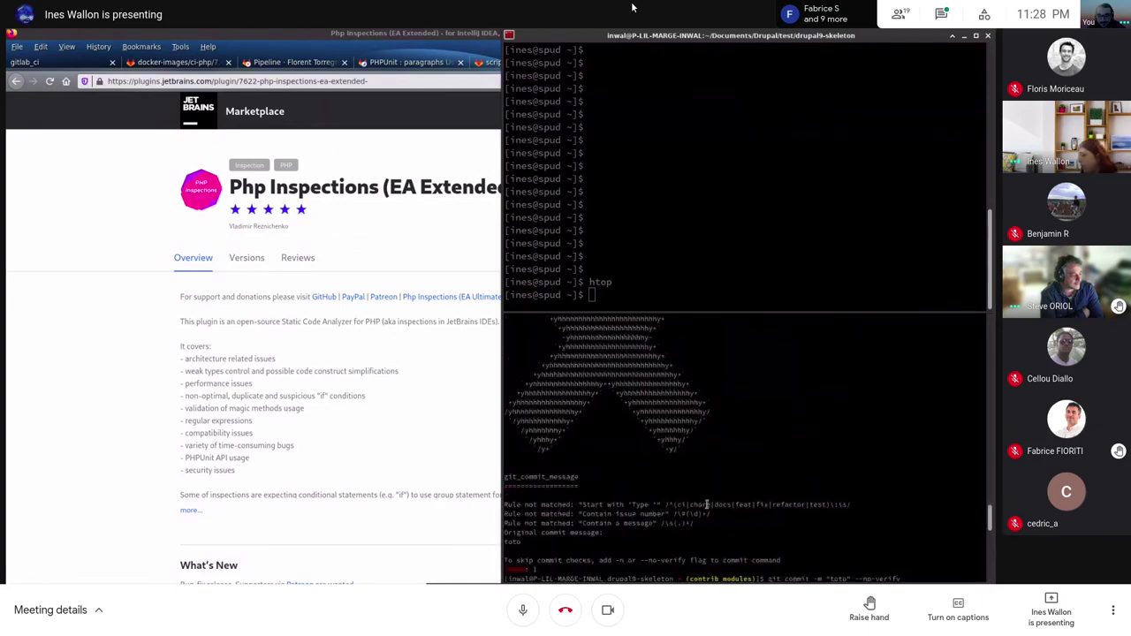
pyautogui.scroll(-1, 707, 505)
pyautogui.moveTo(795, 537); pyautogui.dragTo(482, 534)
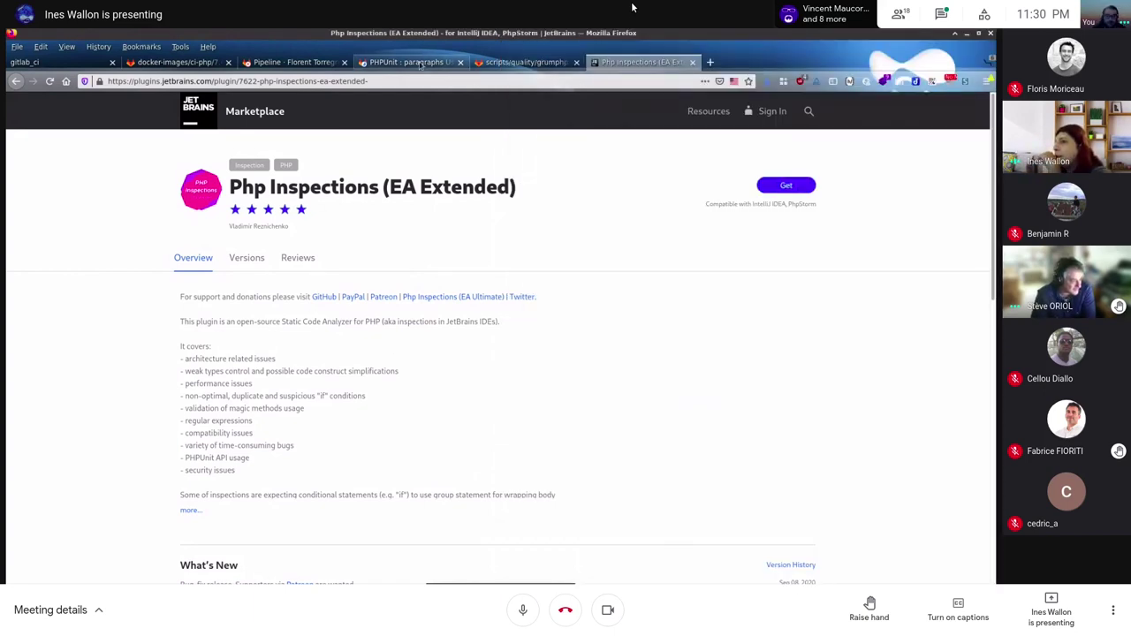
# Step: Return to GitLab in the browser, open the Drupal9 skeleton's pipeline list and highlight pipeline #790's duration
pyautogui.click(420, 63)
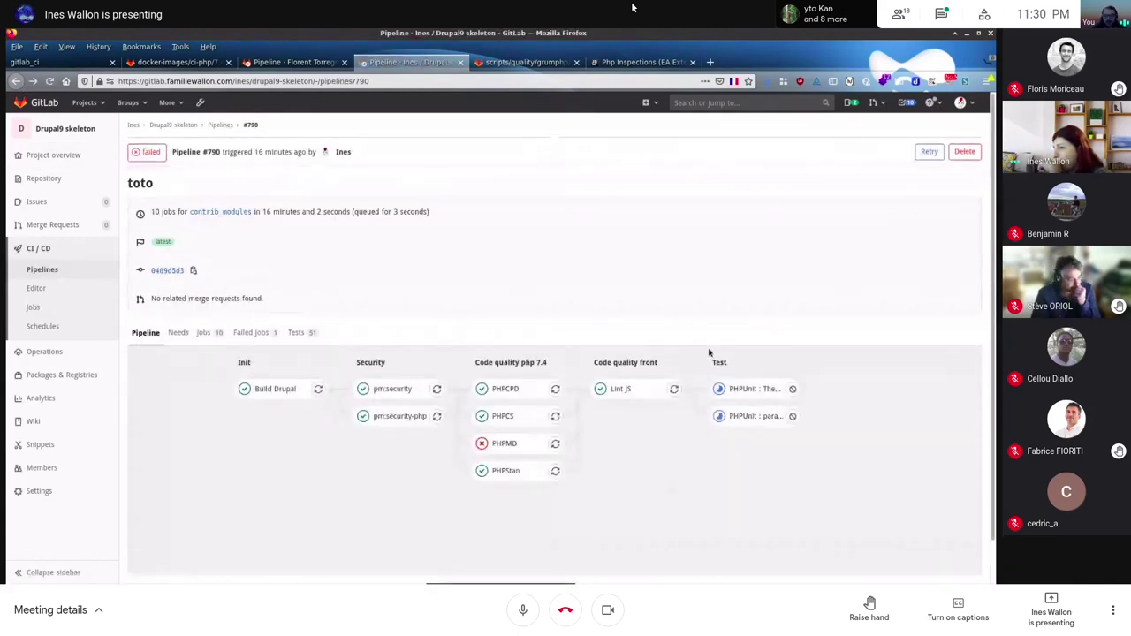
pyautogui.click(70, 279)
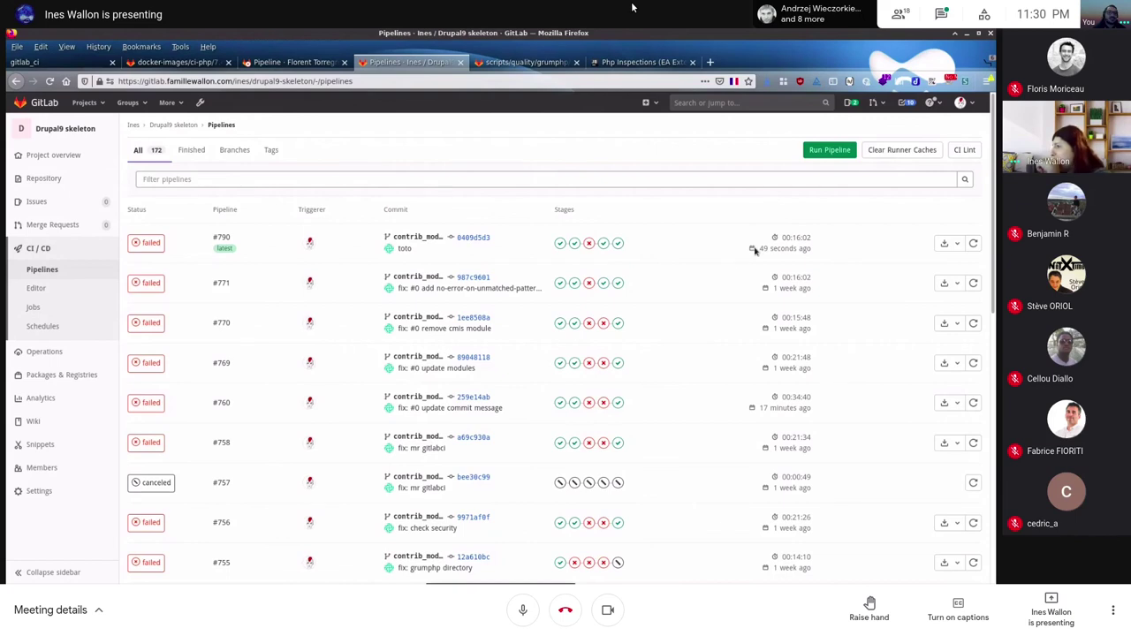
pyautogui.tripleClick(811, 238)
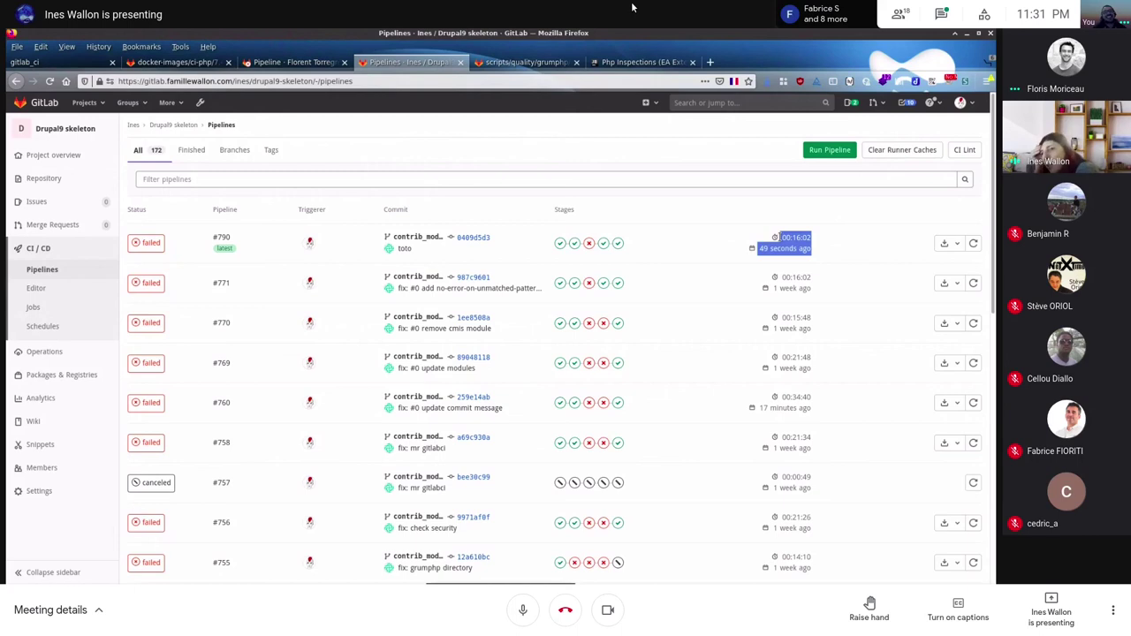
# Step: Search the web for "sonarqube gitlab" in a new browser tab
pyautogui.click(709, 62)
pyautogui.write('s')
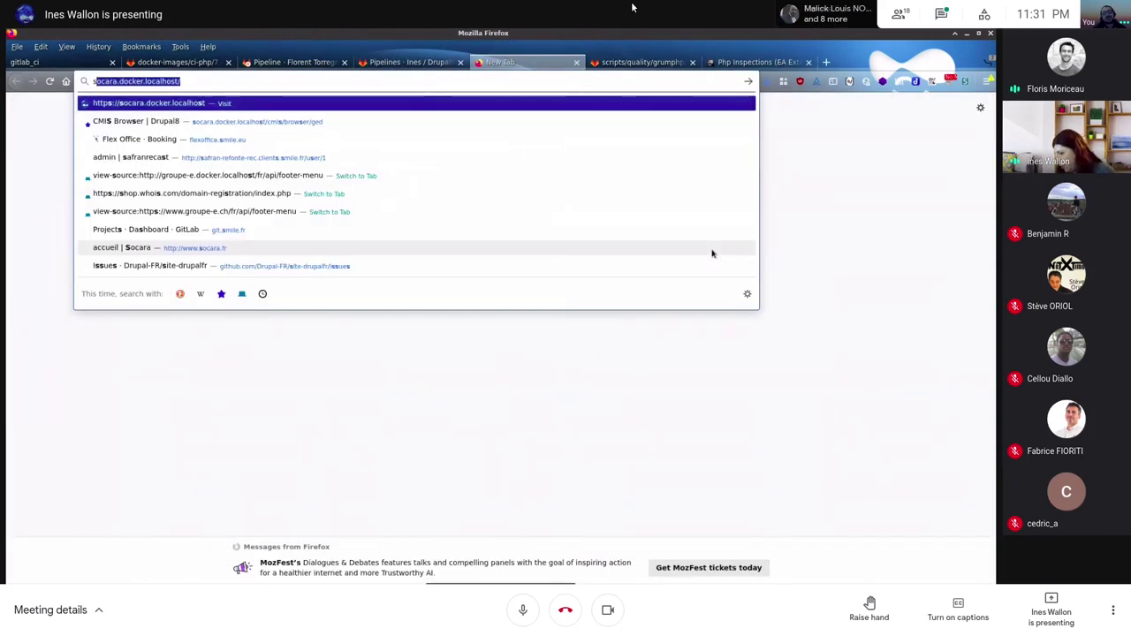
pyautogui.write('onarqube')
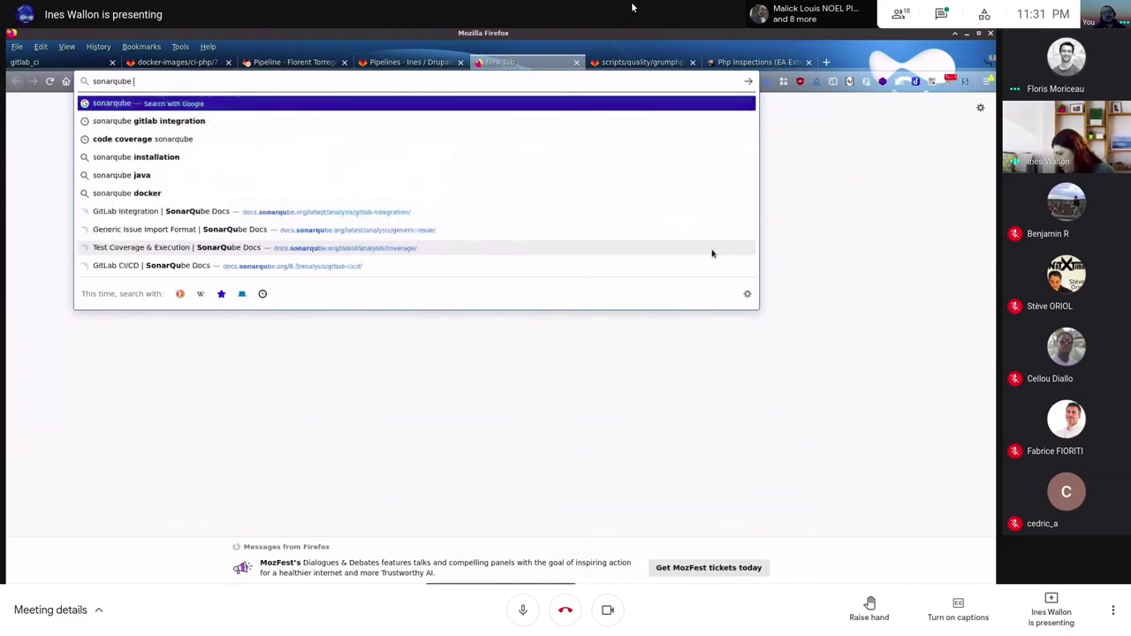
pyautogui.write(' gitlab')
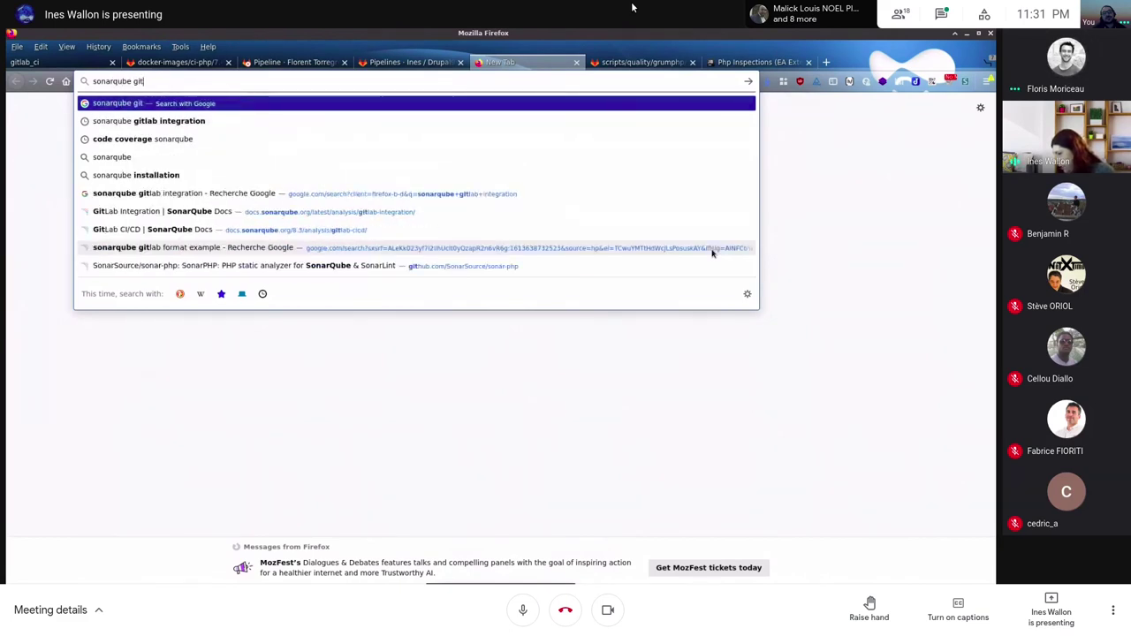
pyautogui.press('Return')
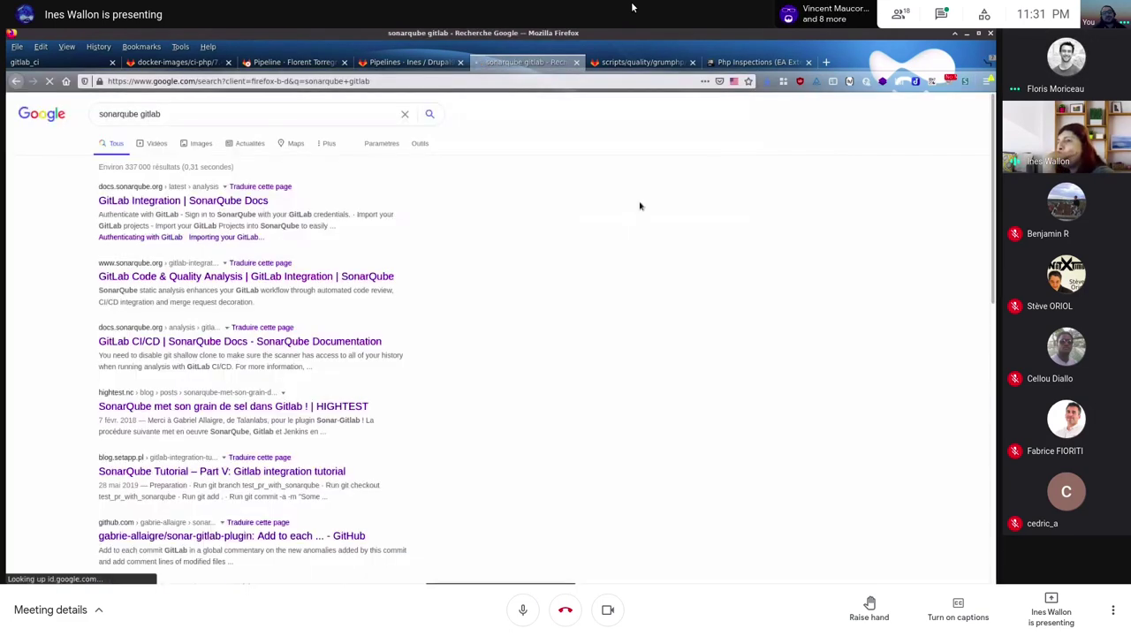